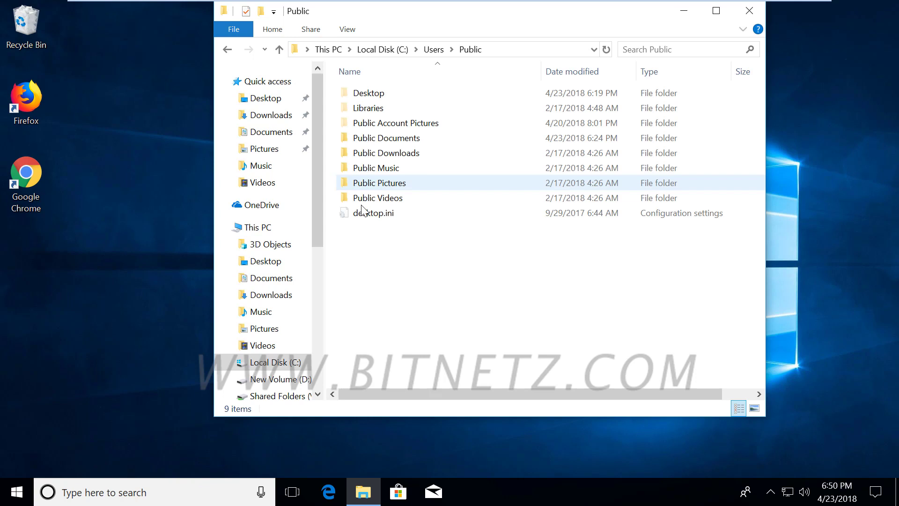
- Snap the Public folder Explorer window to the right half of the screen
key(super+Right)
- Open a new File Explorer window at C:\Users\<current user> and place it on the left half
right_click(361, 497)
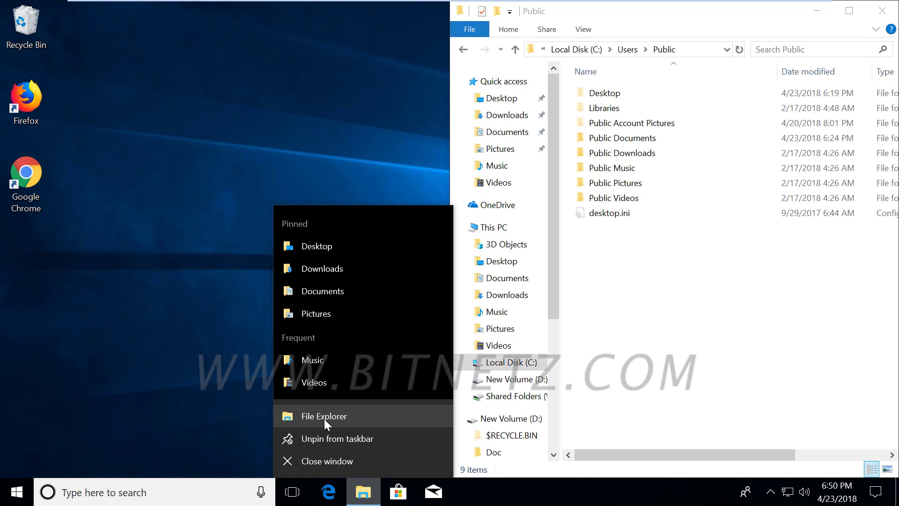
click(323, 416)
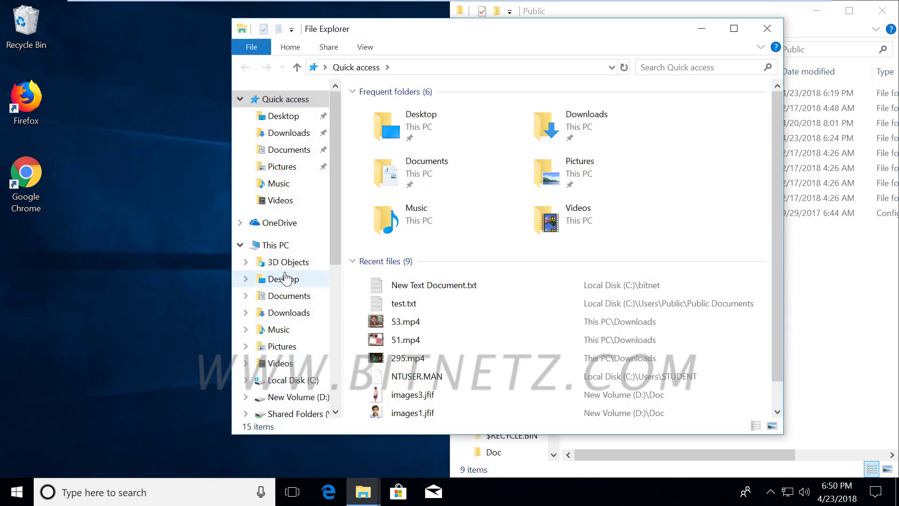
click(280, 245)
click(447, 315)
double_click(447, 316)
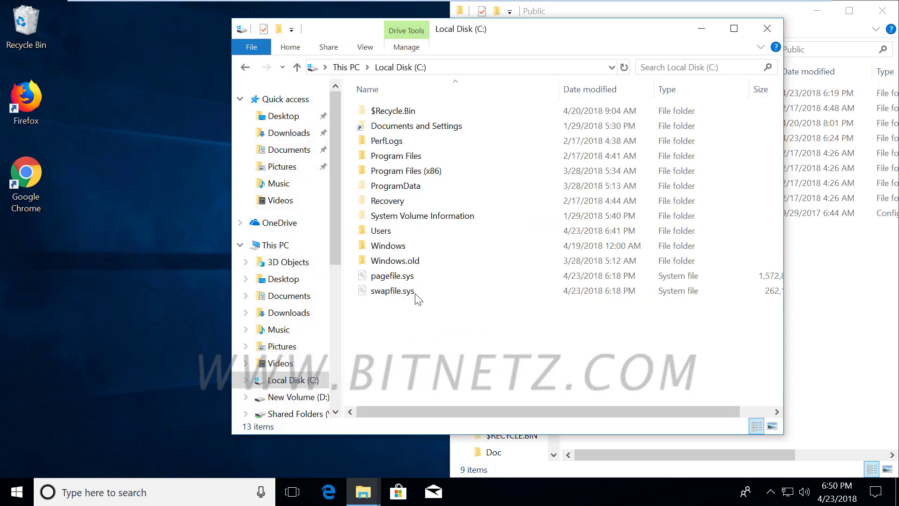
click(391, 235)
double_click(391, 234)
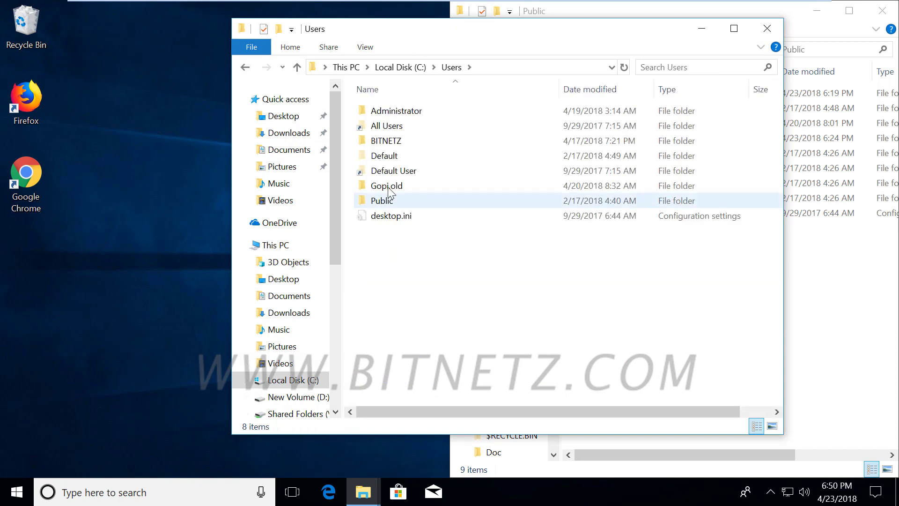
double_click(397, 141)
drag(461, 43, 1, 50)
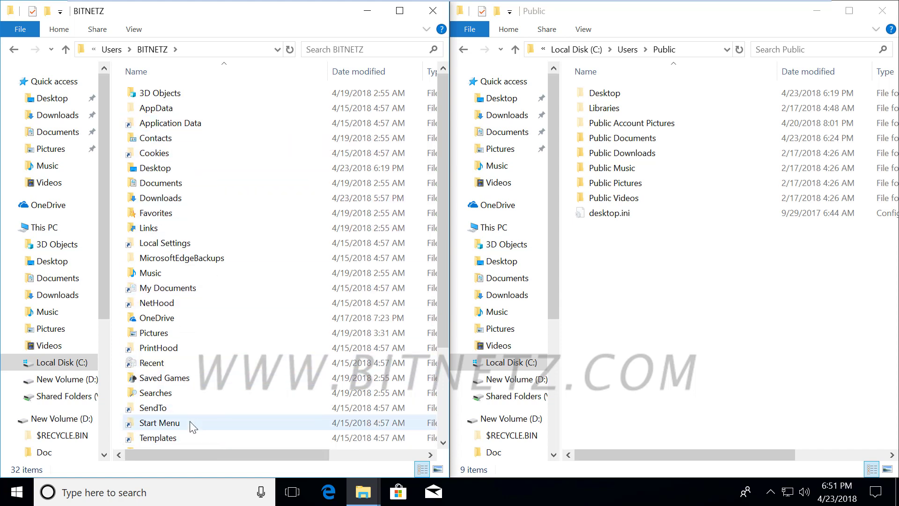
click(736, 340)
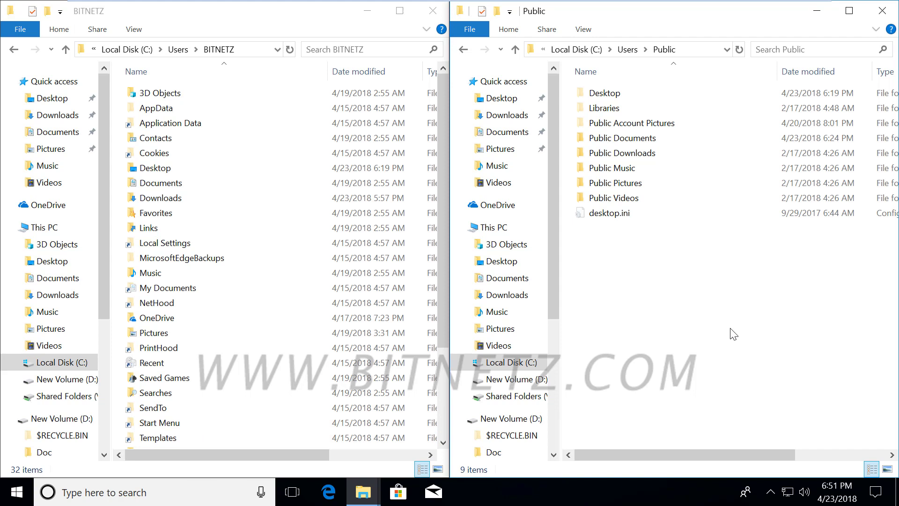
mouse_move(620, 241)
mouse_down()
mouse_move(641, 262)
mouse_move(678, 245)
mouse_move(625, 318)
mouse_move(754, 294)
mouse_move(762, 307)
mouse_up()
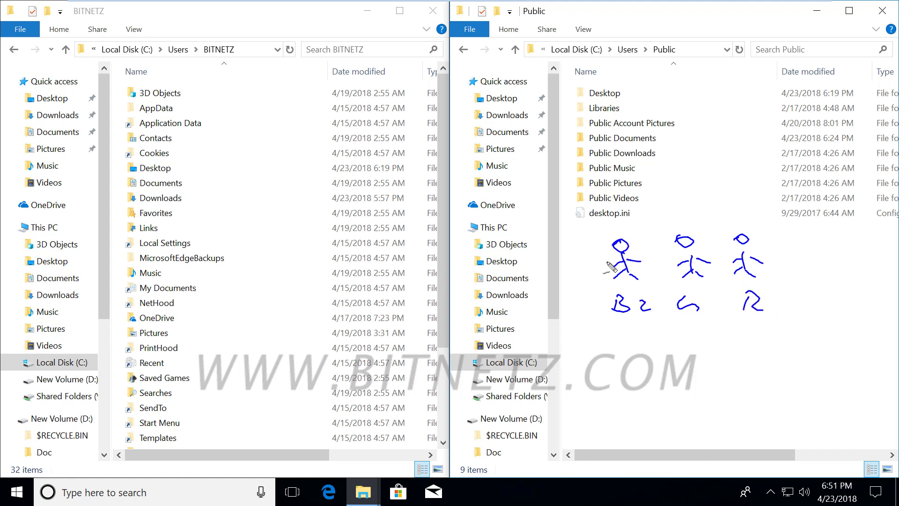
mouse_move(608, 265)
mouse_down()
mouse_move(553, 262)
mouse_move(237, 174)
mouse_move(206, 190)
mouse_move(251, 192)
mouse_up()
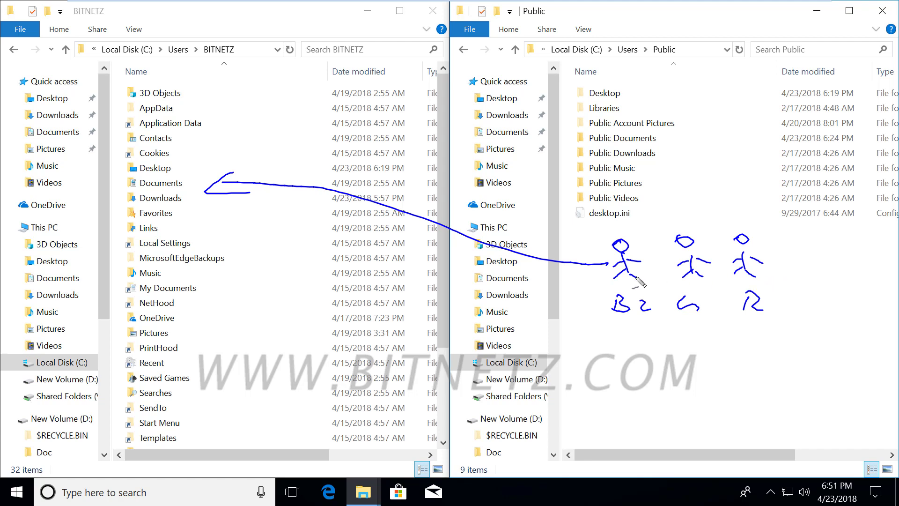
click(682, 287)
drag(673, 324, 779, 324)
drag(669, 139, 698, 133)
drag(645, 164, 669, 162)
mouse_move(655, 178)
mouse_down()
mouse_move(660, 185)
mouse_move(684, 177)
mouse_up()
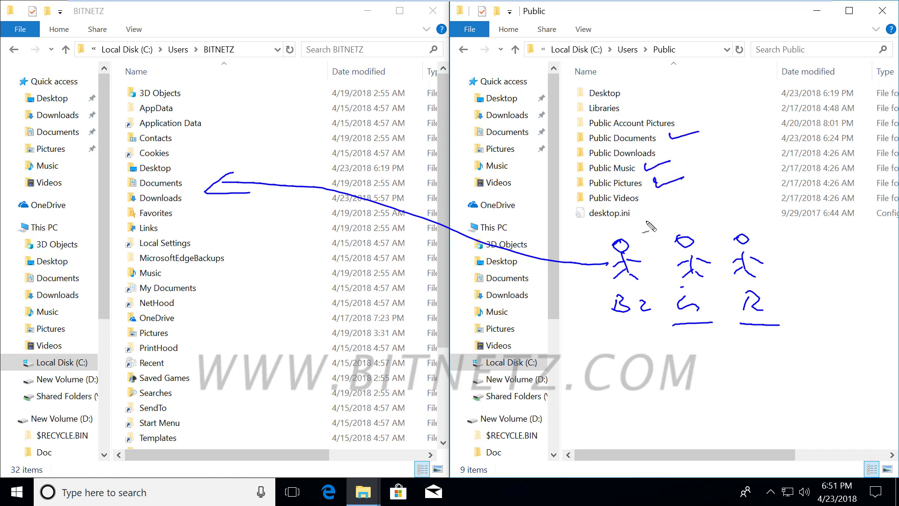
mouse_move(619, 239)
mouse_down()
mouse_move(640, 206)
mouse_move(688, 225)
mouse_move(728, 218)
mouse_move(717, 206)
mouse_move(729, 209)
mouse_up()
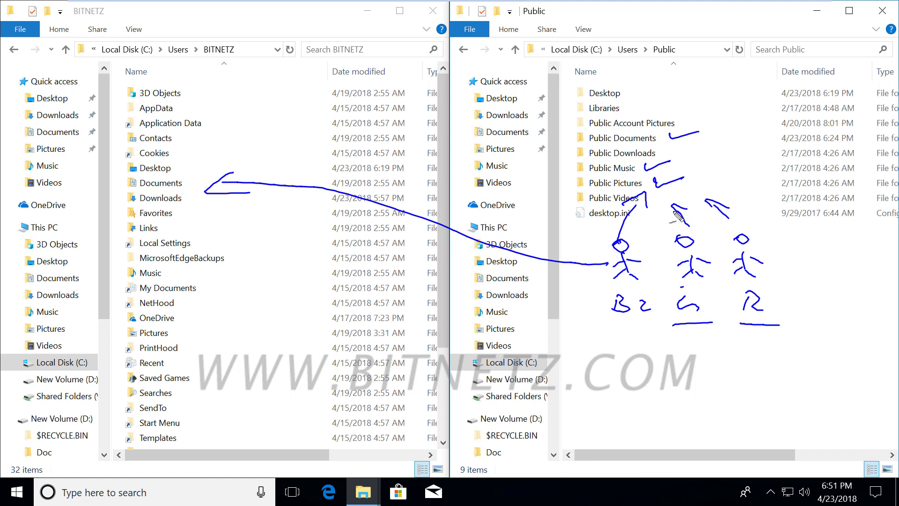
drag(650, 61, 688, 62)
drag(627, 333, 793, 335)
drag(655, 346, 791, 344)
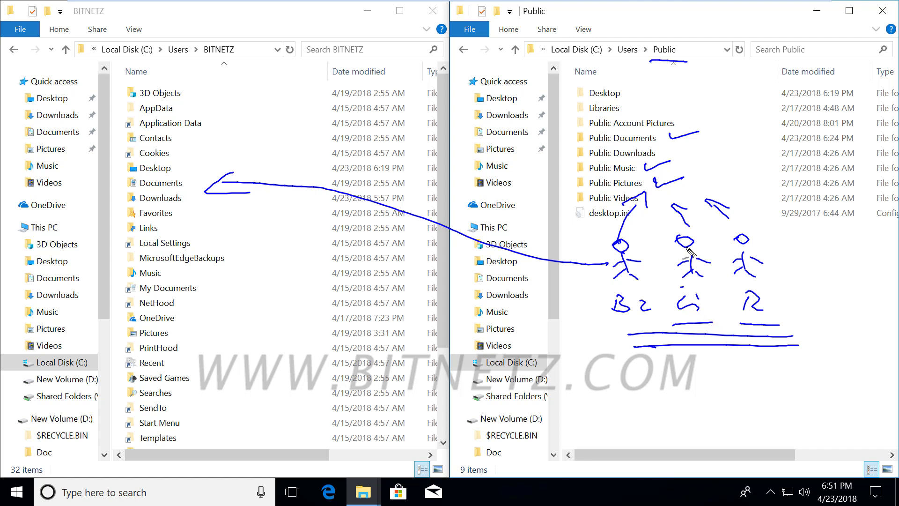
key(Escape)
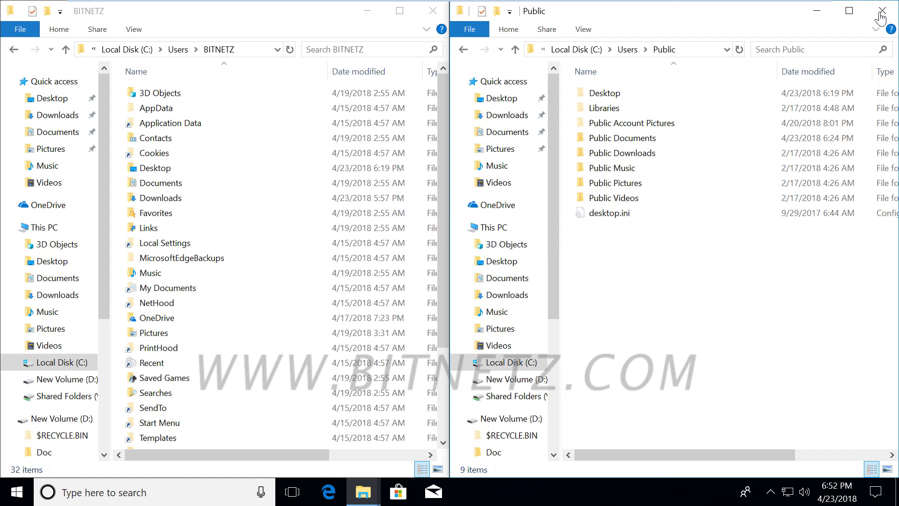
- Close both Explorer windows and open Control Panel's User Accounts page via a 'con' search
click(881, 10)
click(433, 10)
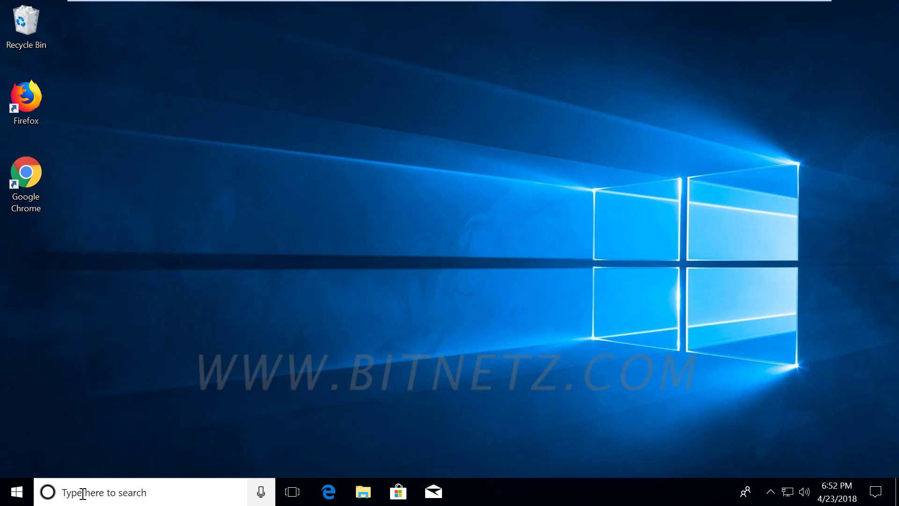
click(83, 493)
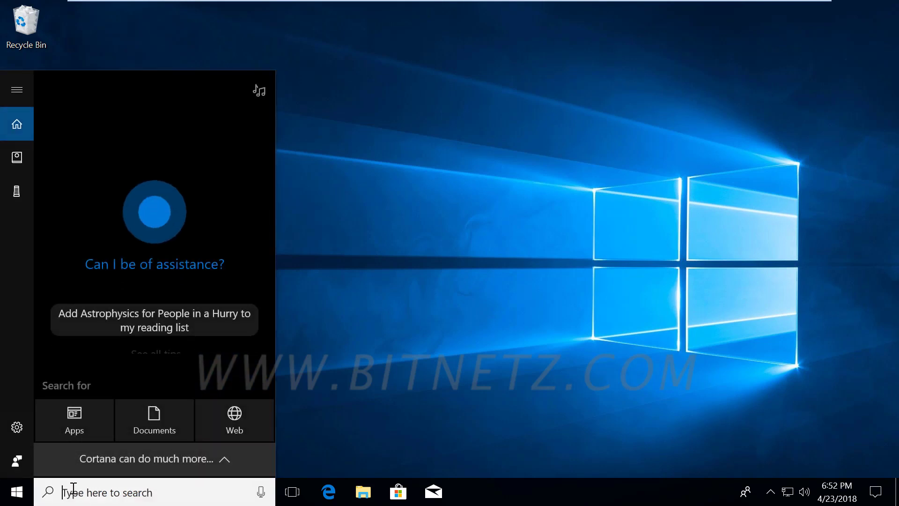
text(con)
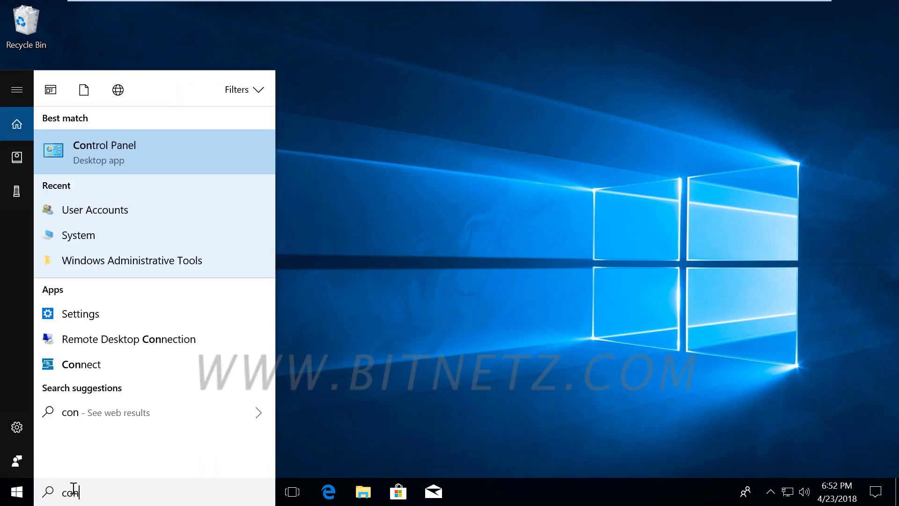
key(Return)
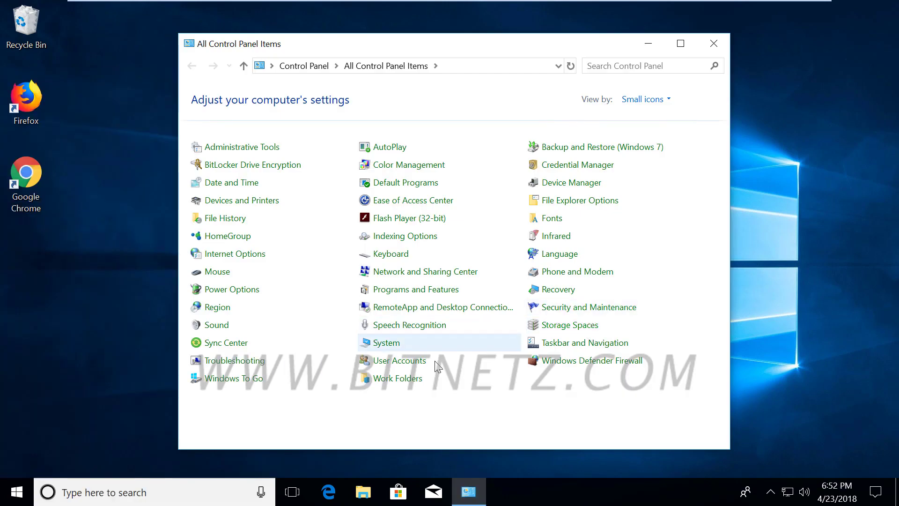
click(401, 363)
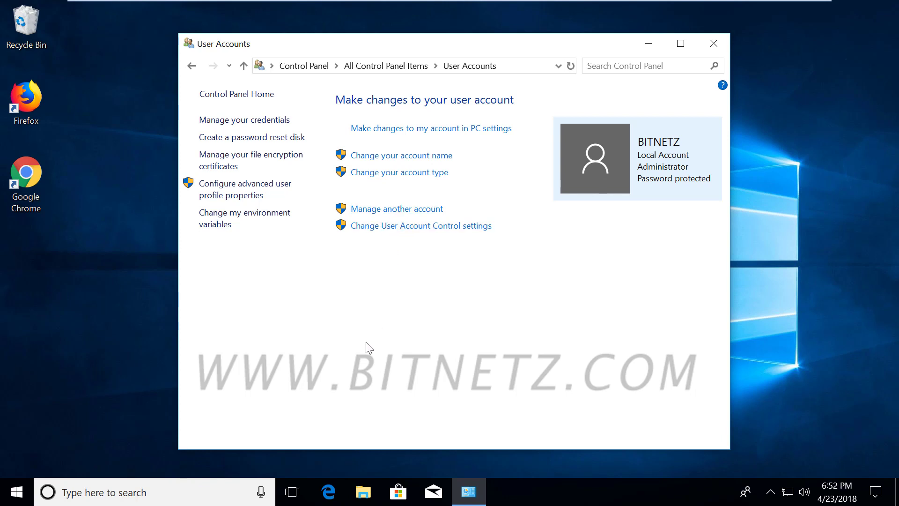
- Snap User Accounts to the right half and open Settings > Accounts beside it
drag(403, 50, 891, 66)
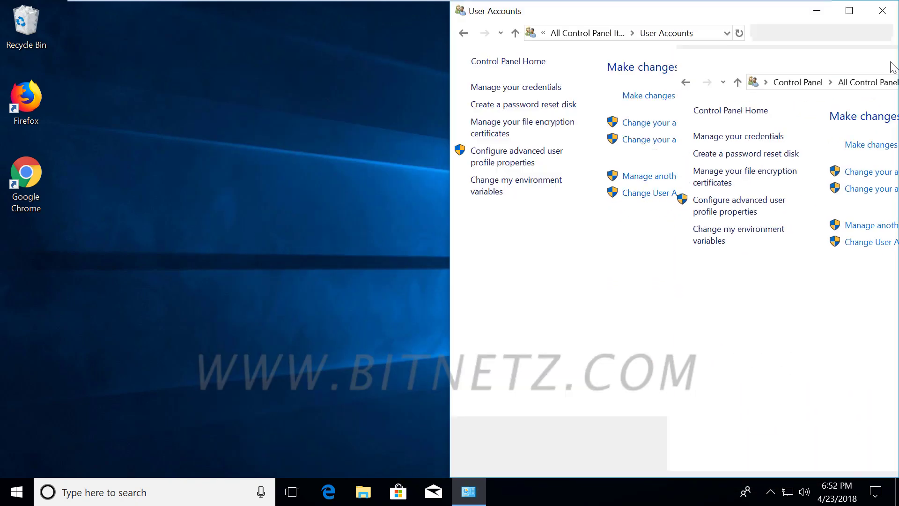
click(17, 490)
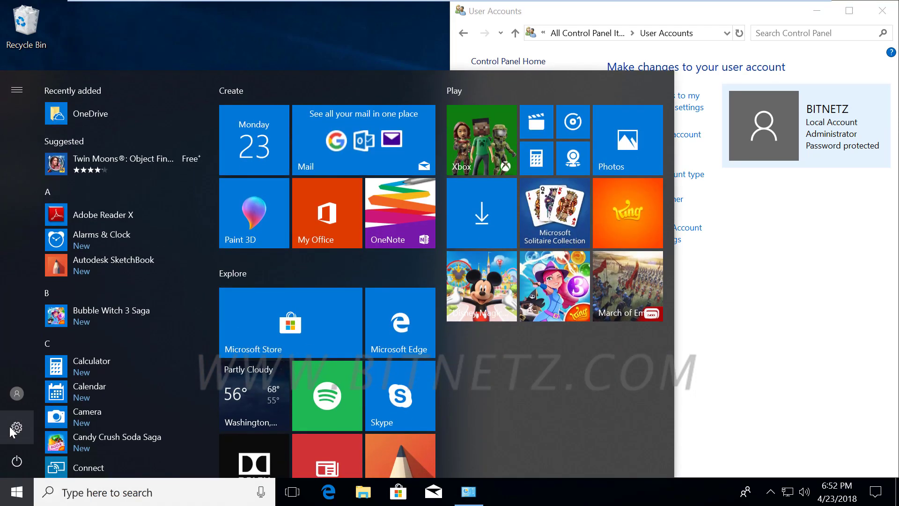
click(17, 427)
click(302, 321)
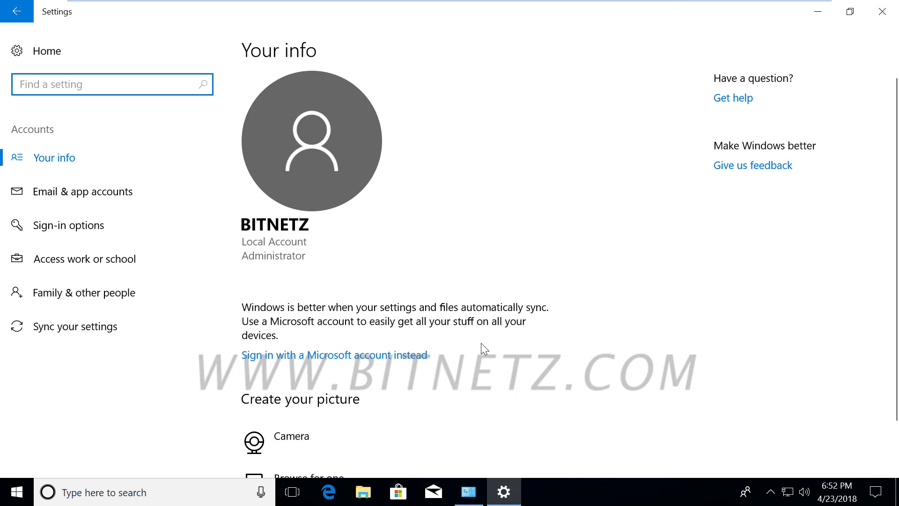
scroll(481, 343, down, 2)
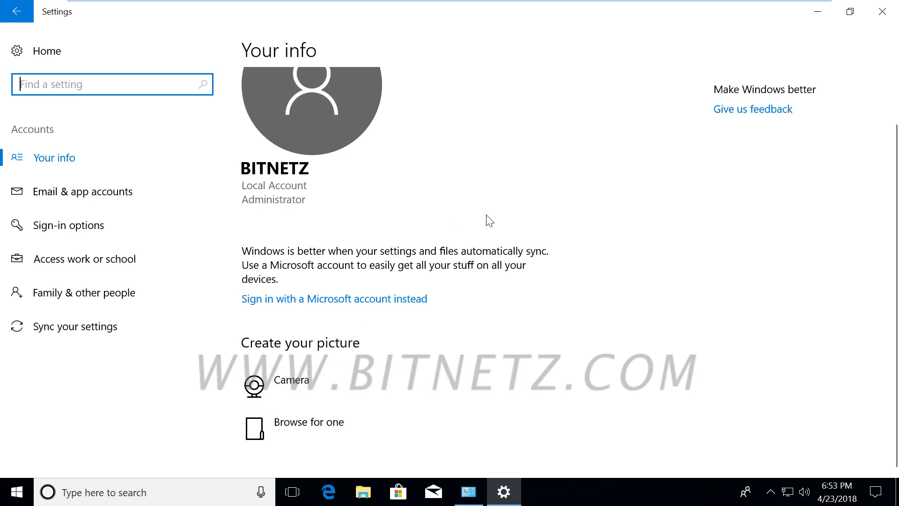
click(471, 498)
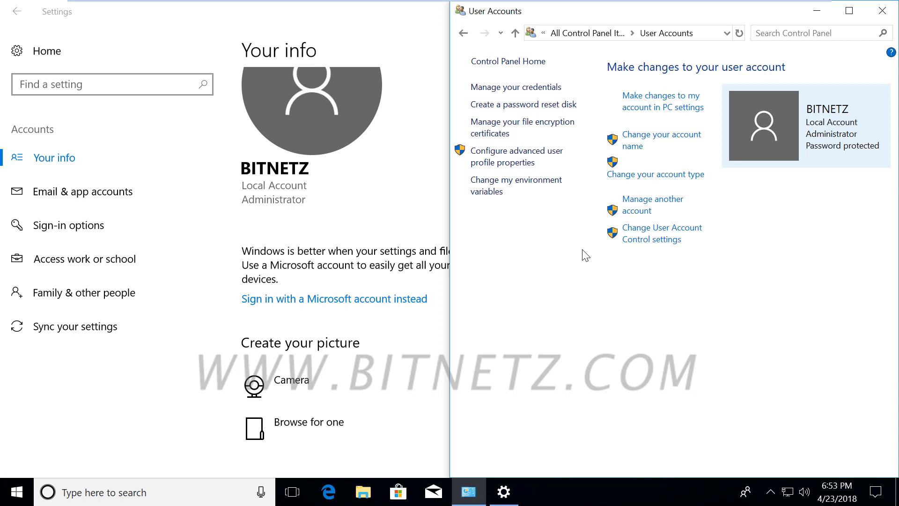
mouse_move(608, 286)
mouse_down()
mouse_move(591, 267)
mouse_move(371, 212)
mouse_move(351, 217)
mouse_move(393, 223)
mouse_up()
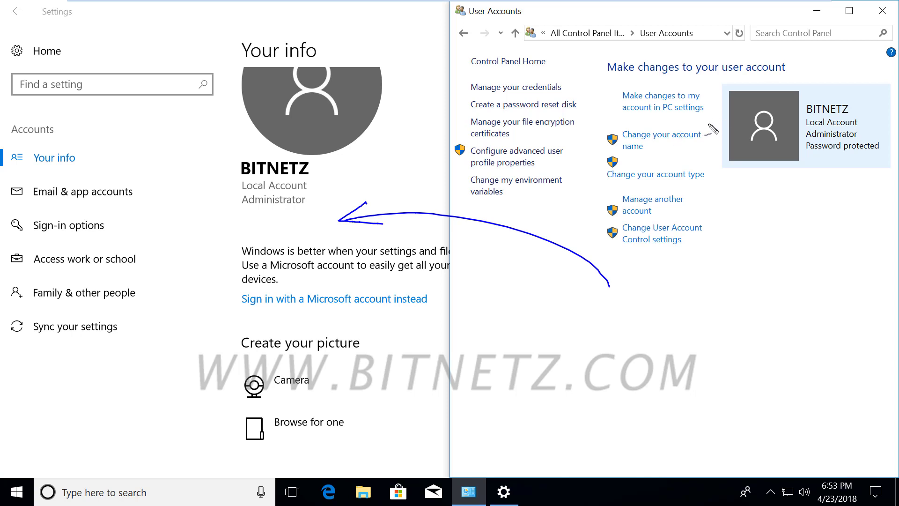
drag(643, 48, 704, 50)
mouse_move(556, 314)
mouse_down()
mouse_move(375, 308)
mouse_move(387, 320)
mouse_move(428, 320)
mouse_up()
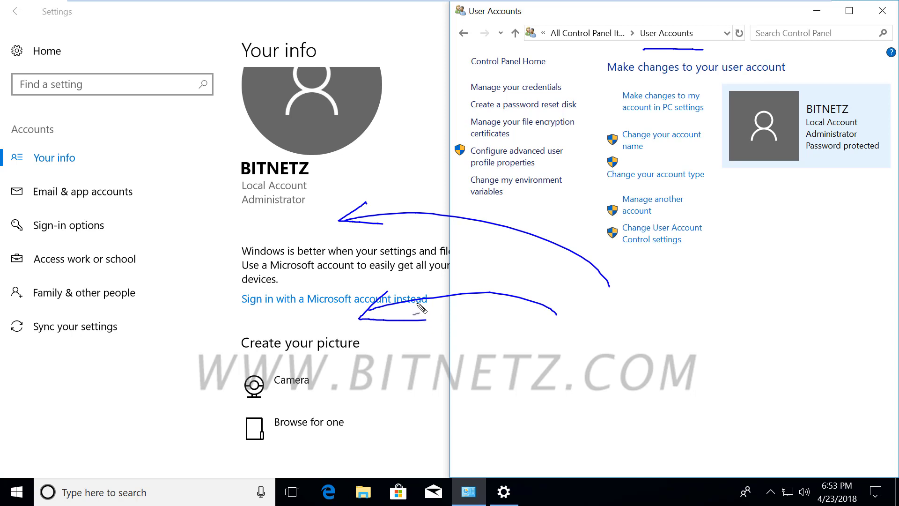
key(Escape)
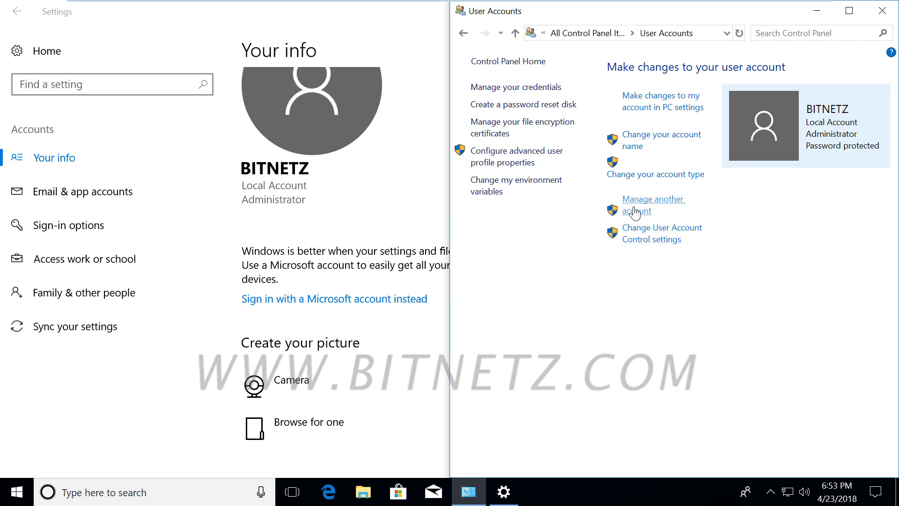
- Under Manage another account, approve the admin prompt and add a user without a Microsoft account
click(635, 211)
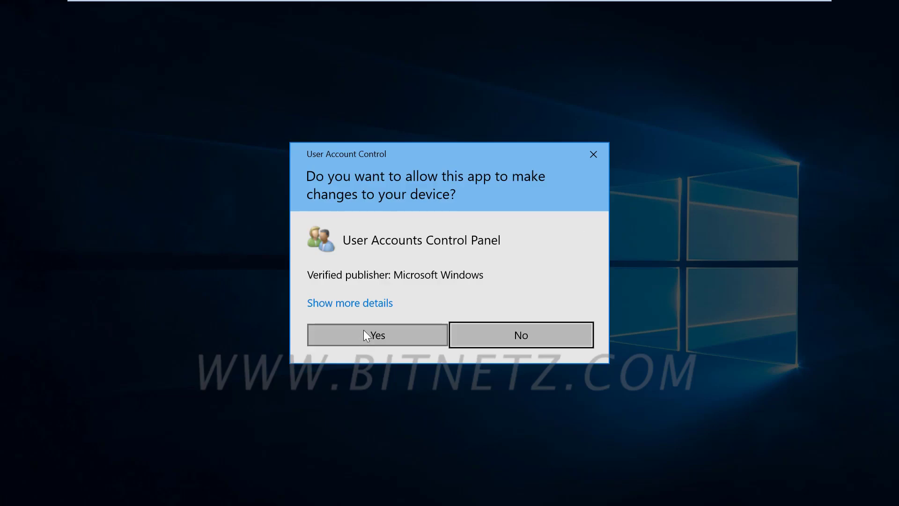
click(363, 330)
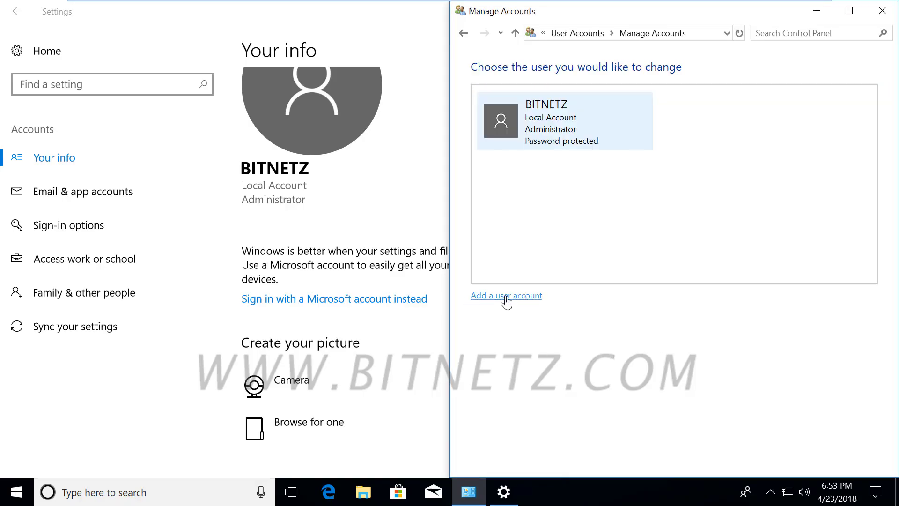
click(507, 296)
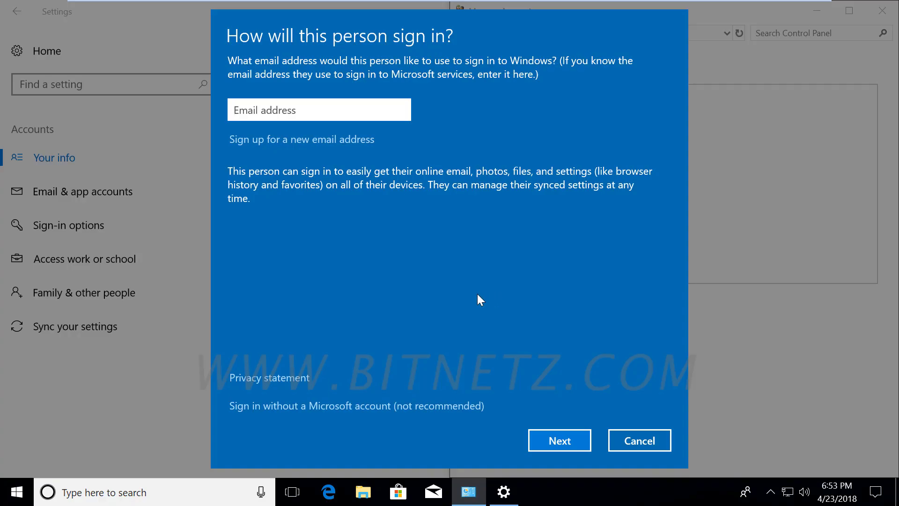
click(333, 408)
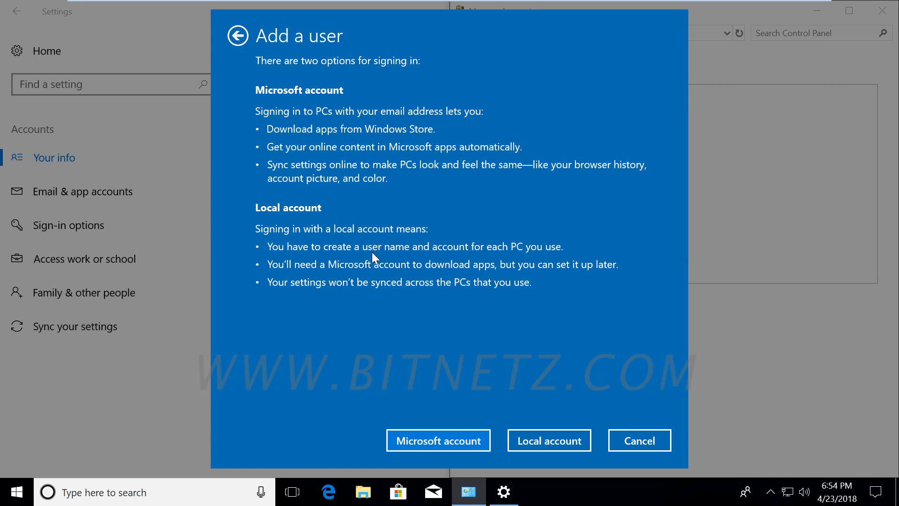
- Create the local account 'gopi' with a password and a password hint
click(557, 440)
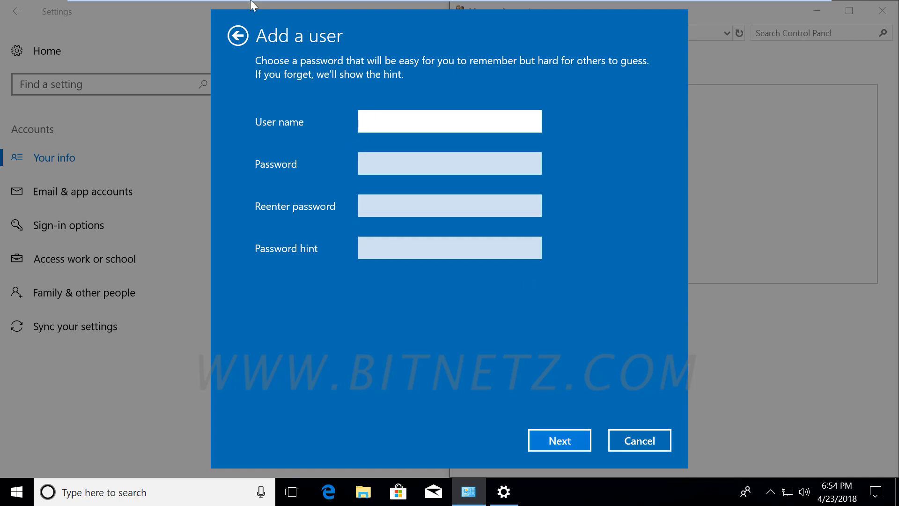
mouse_move(250, 2)
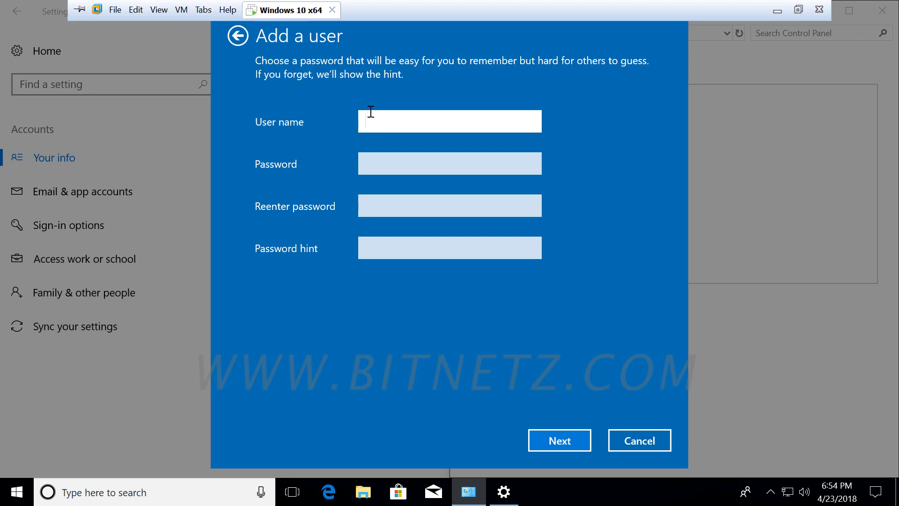
text(gopi)
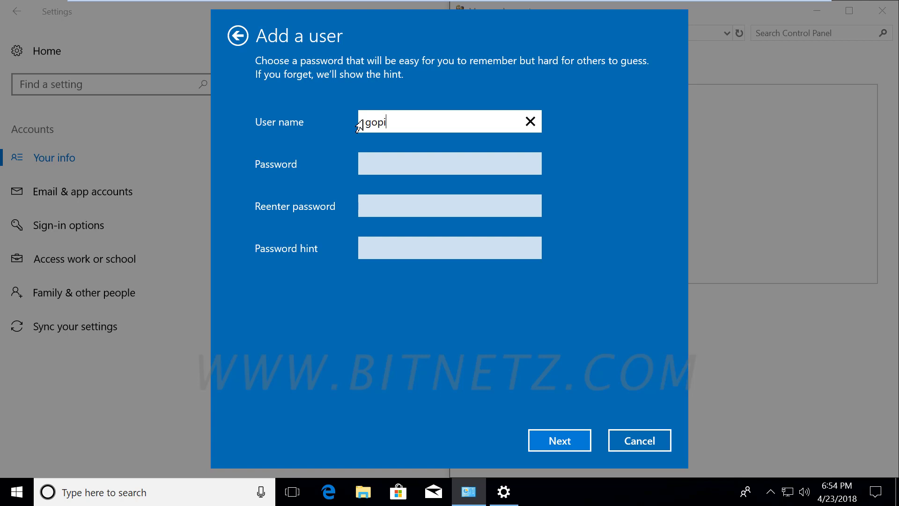
key(Tab)
text(123456)
click(385, 212)
text(123456)
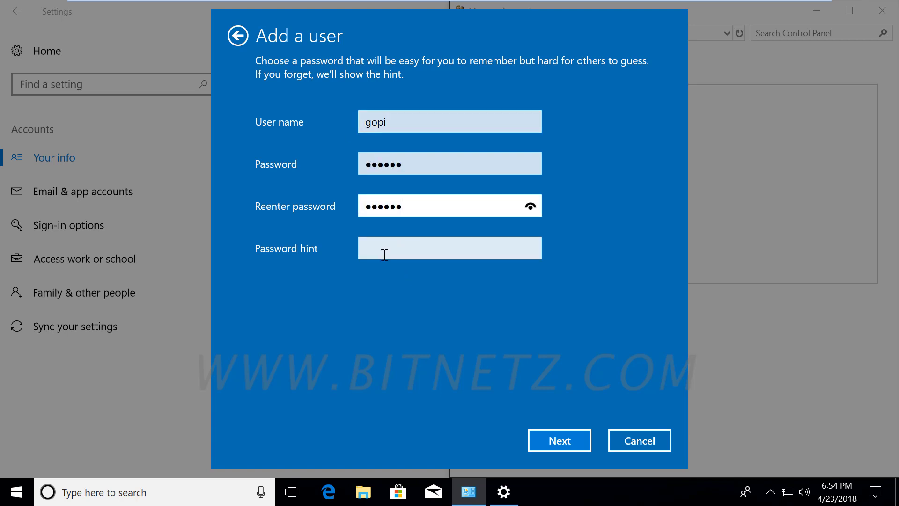
click(383, 252)
text(p)
click(561, 440)
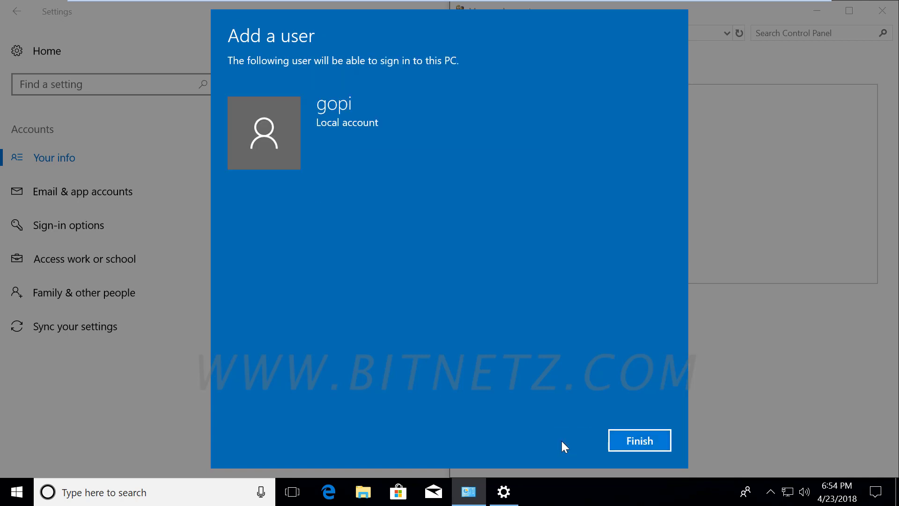
click(637, 441)
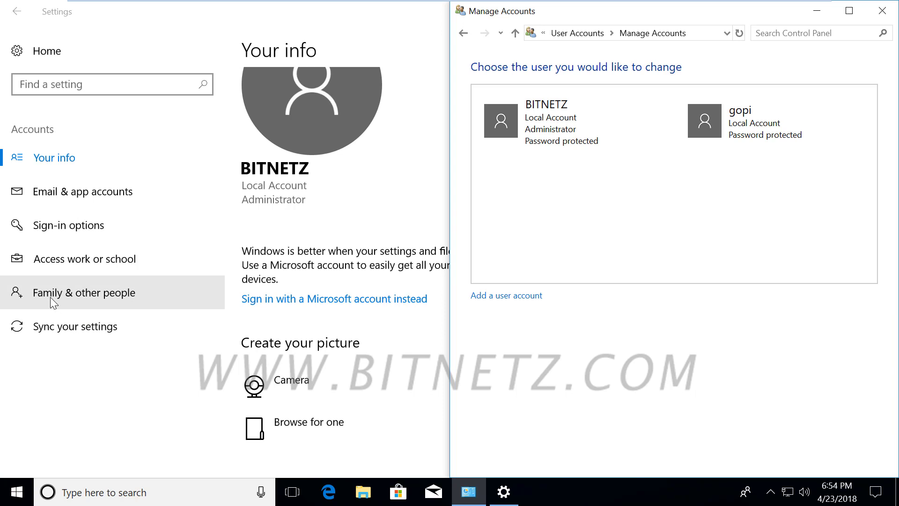
- Open the Family & other people page in Settings > Accounts
click(75, 295)
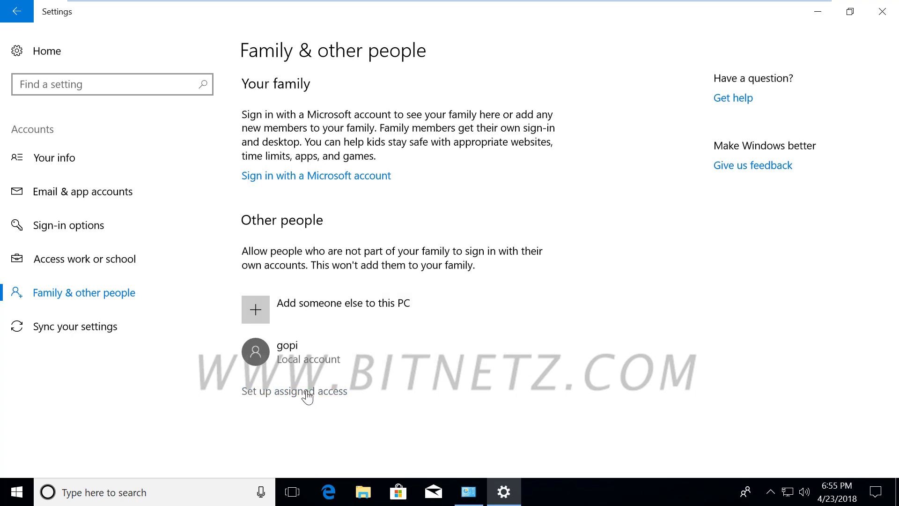
- Add local user 'ramu' with a password through 'Add someone else to this PC', approving UAC
click(256, 311)
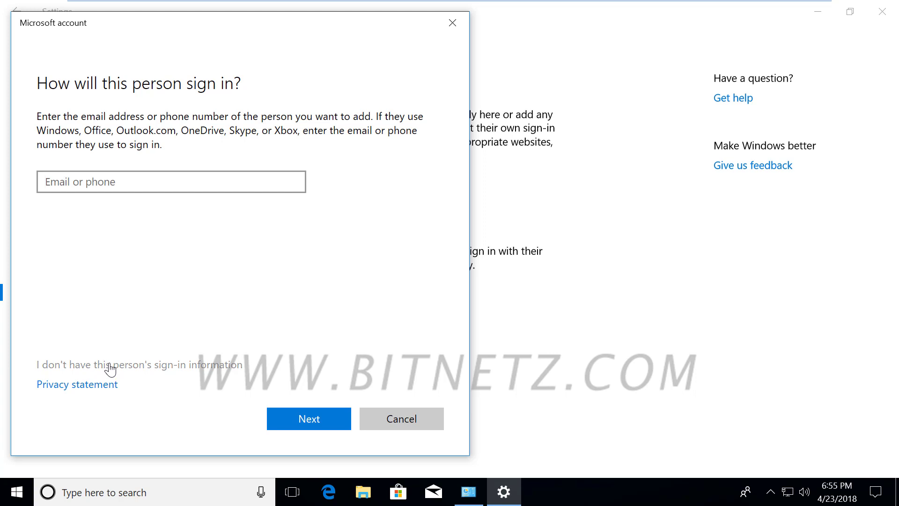
click(110, 367)
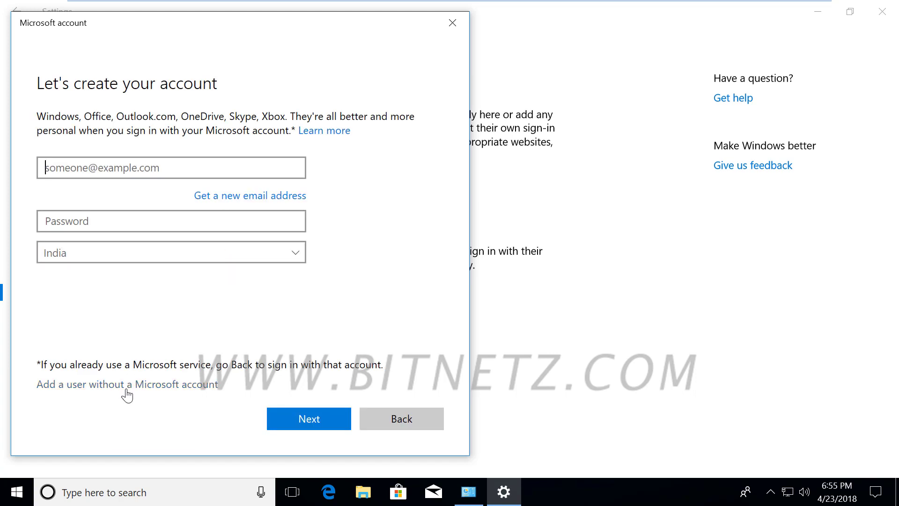
click(134, 387)
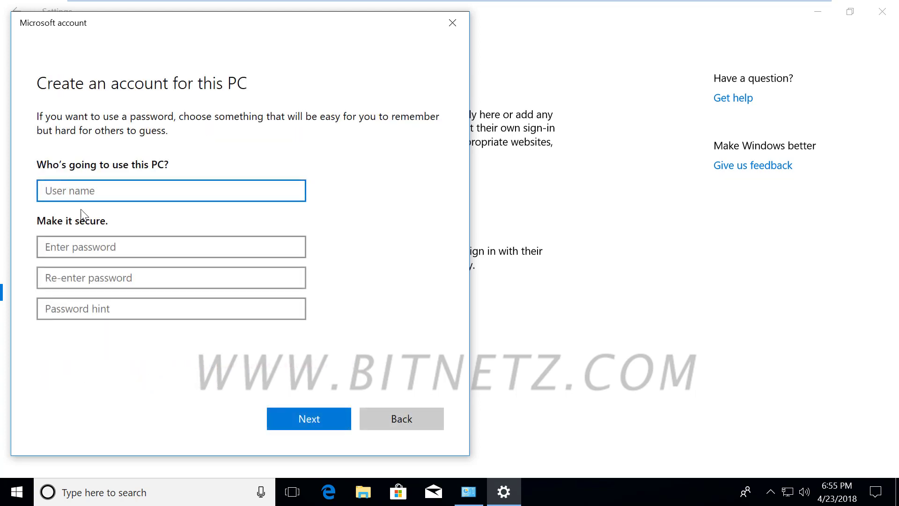
text(ramu)
click(70, 252)
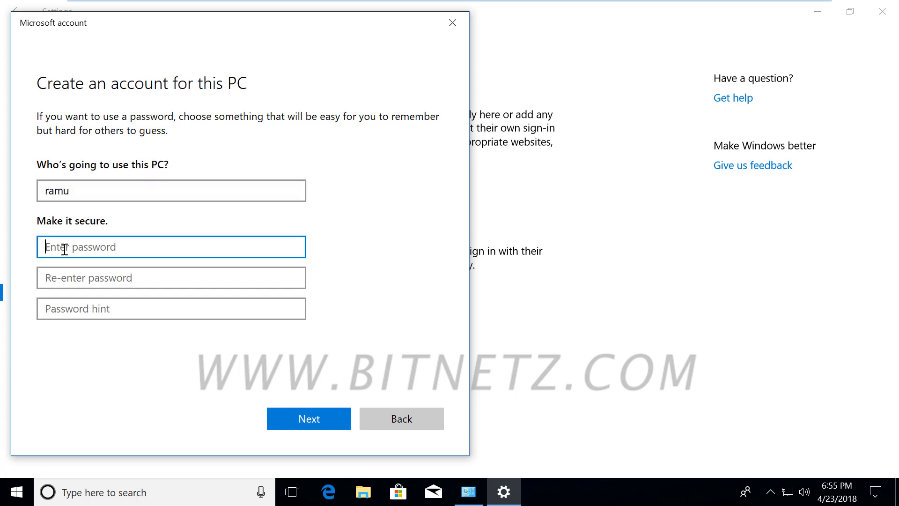
text(123456)
key(Tab)
text(123456)
key(Tab)
text(p)
click(330, 422)
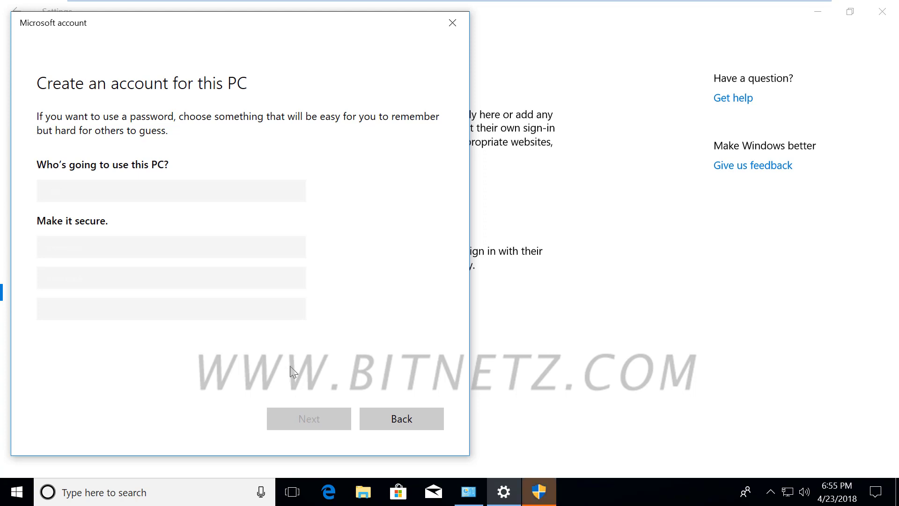
click(537, 496)
click(386, 333)
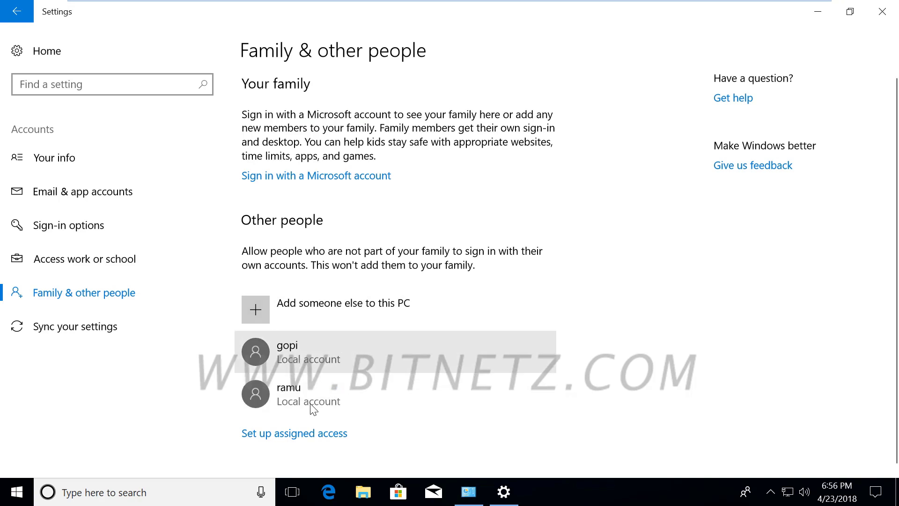
- Minimize Settings, close Manage Accounts, and launch Computer Management from the Start right-click menu
click(820, 16)
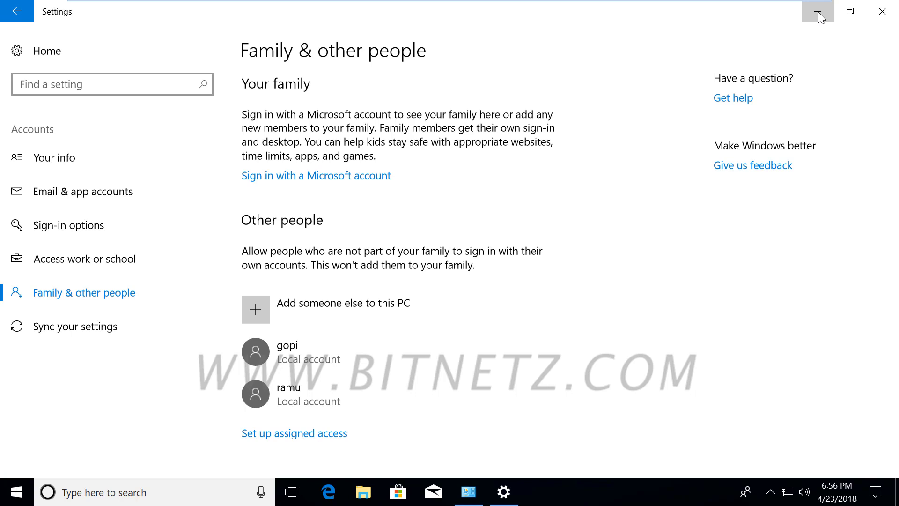
click(819, 16)
click(894, 15)
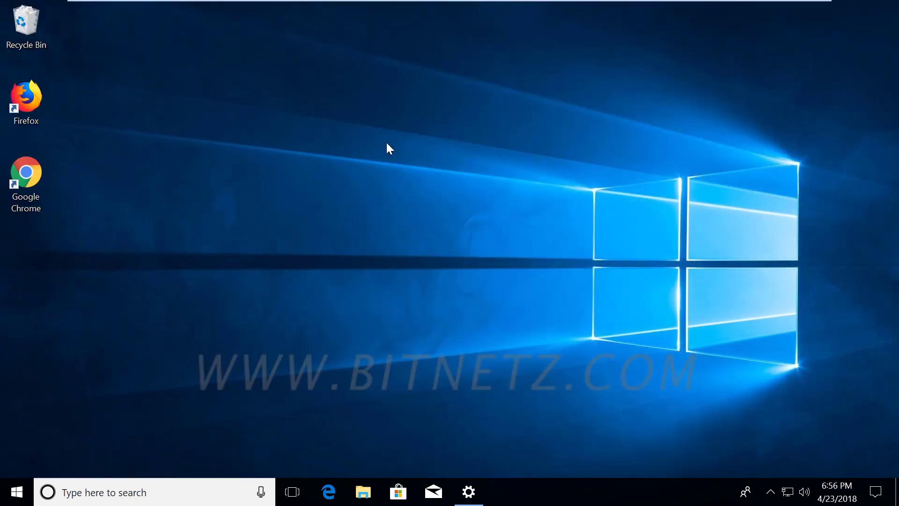
right_click(12, 494)
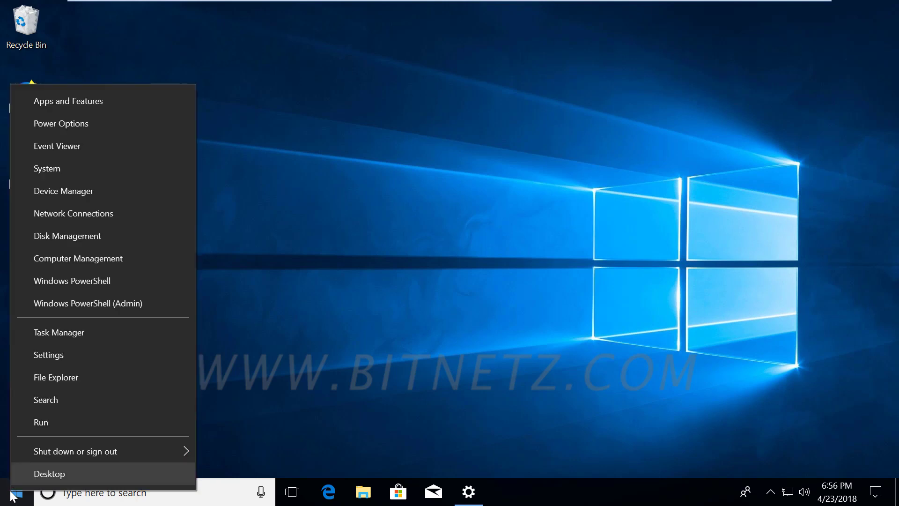
click(64, 260)
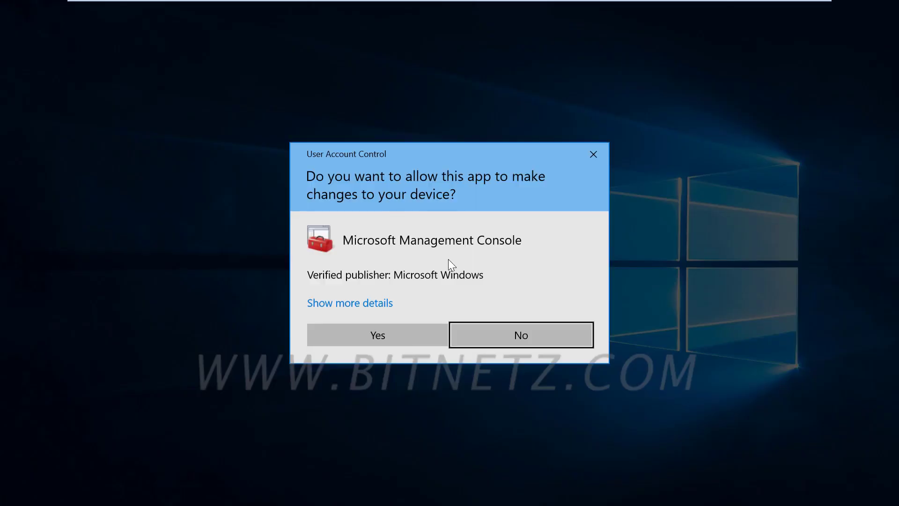
click(373, 333)
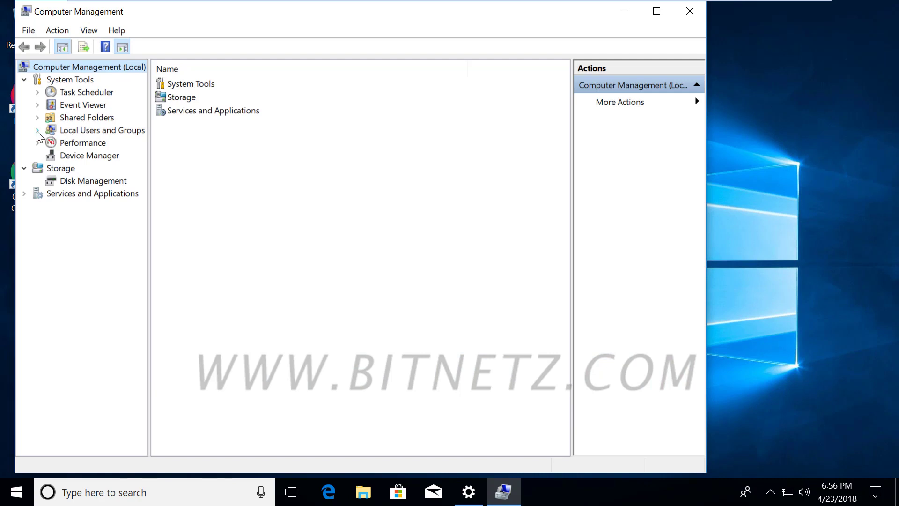
- Show the Local Users and Groups Users list, sketch explanatory annotations over it, then clear them
click(37, 132)
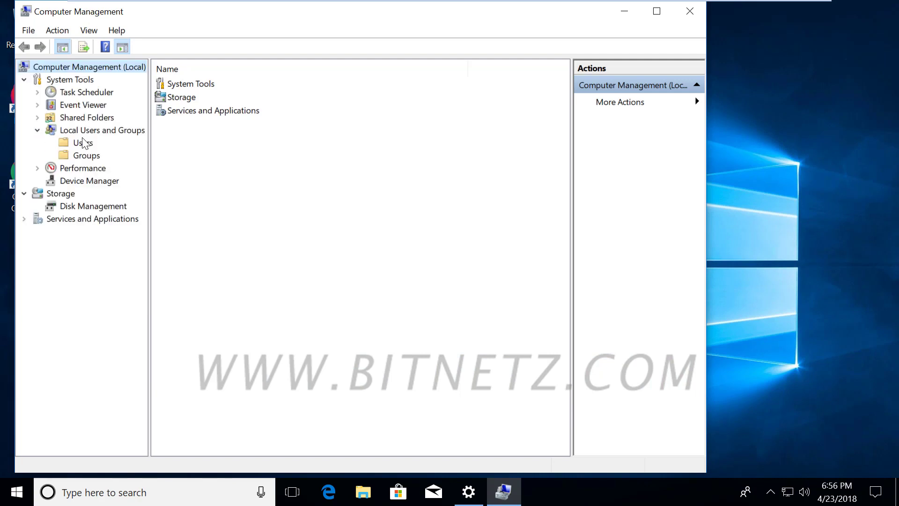
click(81, 143)
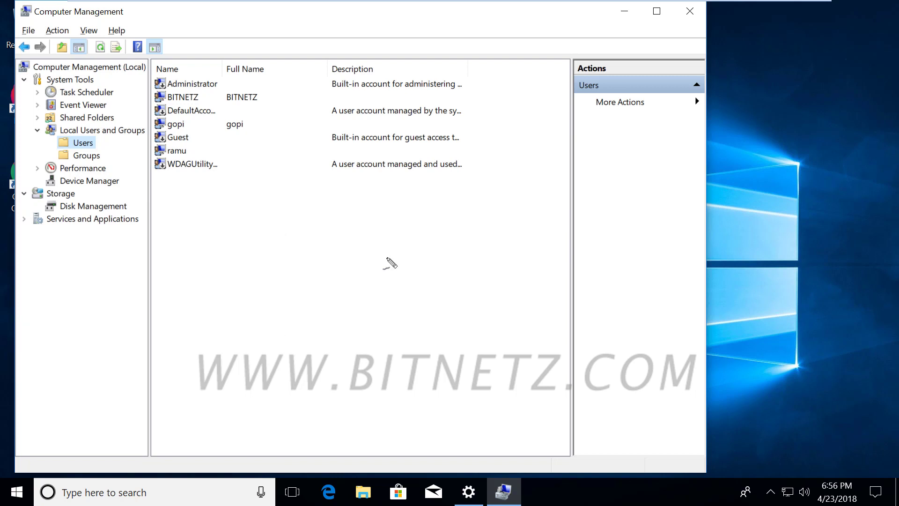
mouse_move(282, 241)
mouse_down()
mouse_move(266, 246)
mouse_move(303, 226)
mouse_move(422, 217)
mouse_up()
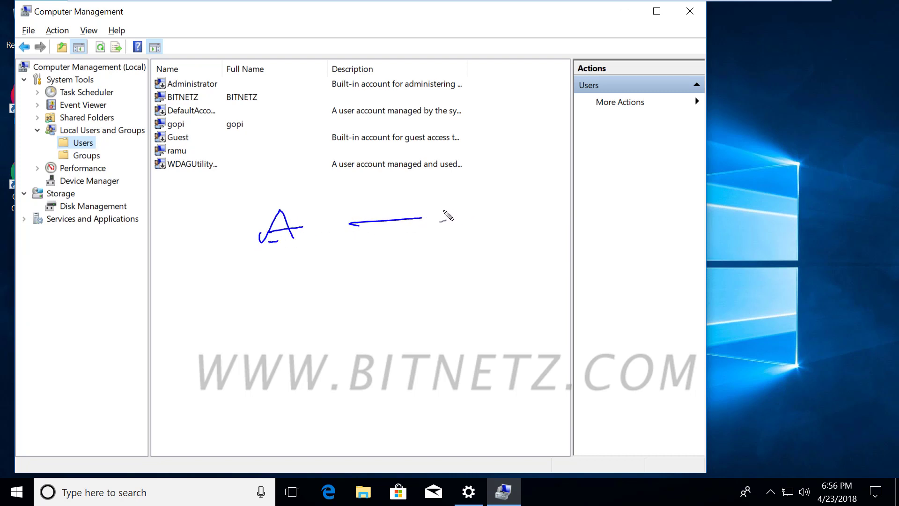
mouse_move(461, 193)
mouse_down()
mouse_move(467, 213)
mouse_move(431, 219)
mouse_up()
drag(440, 231, 501, 227)
click(276, 261)
drag(275, 261, 327, 253)
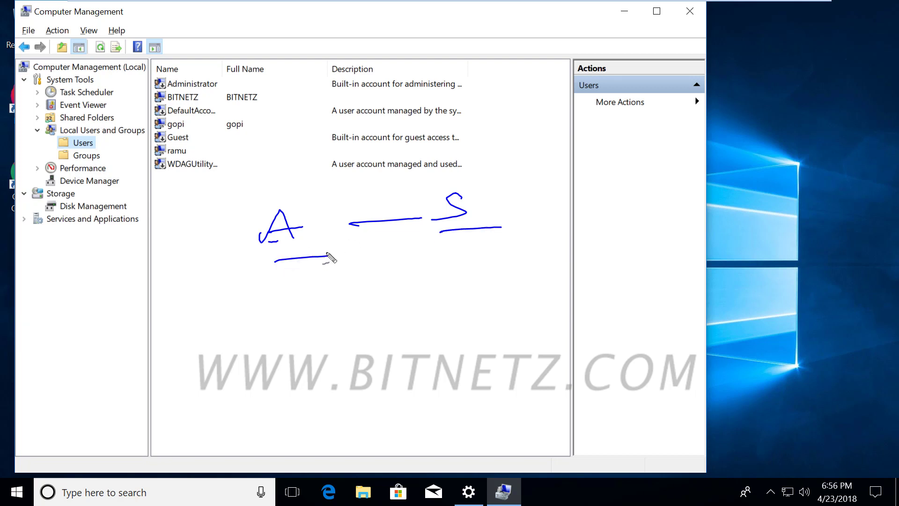
key(Escape)
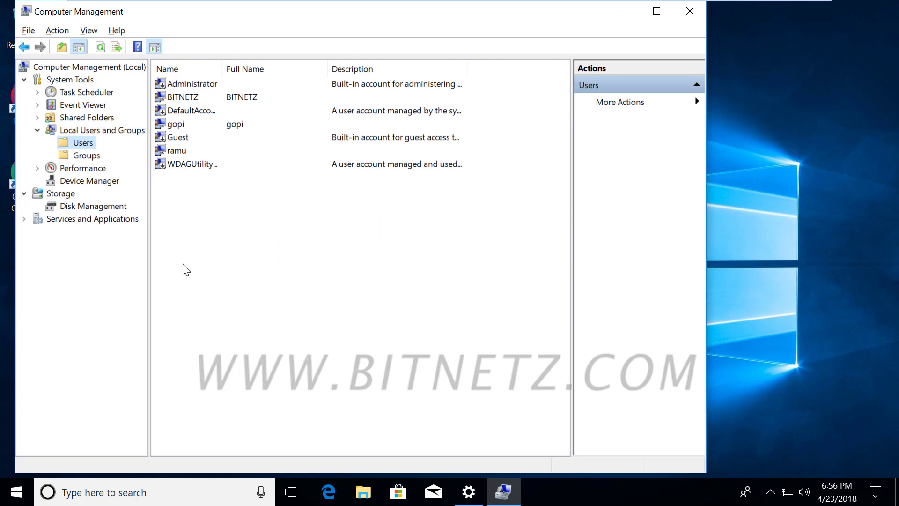
- Review the local Groups list, selecting Power Users, then return to the Users list
click(91, 158)
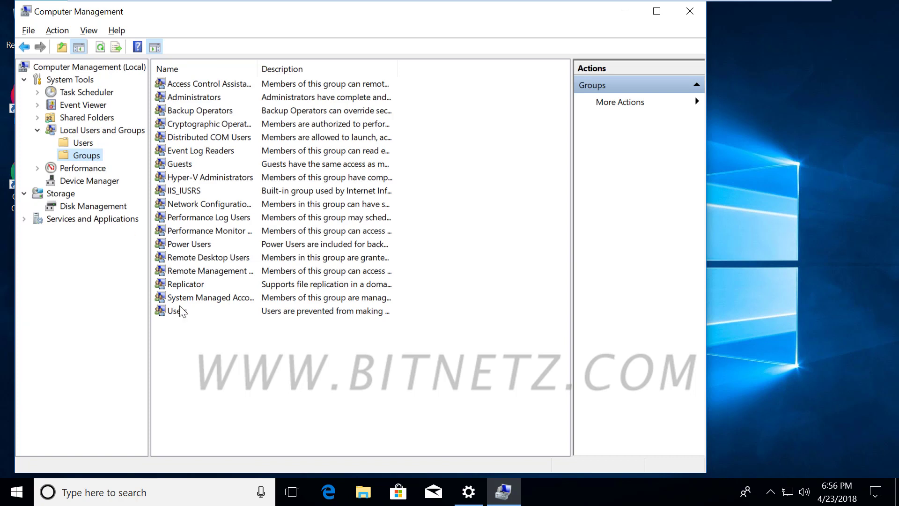
click(187, 247)
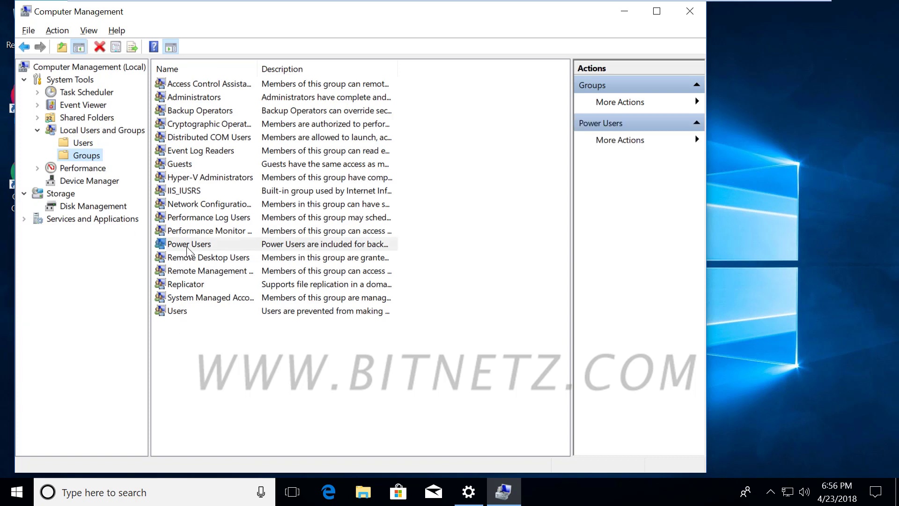
click(187, 246)
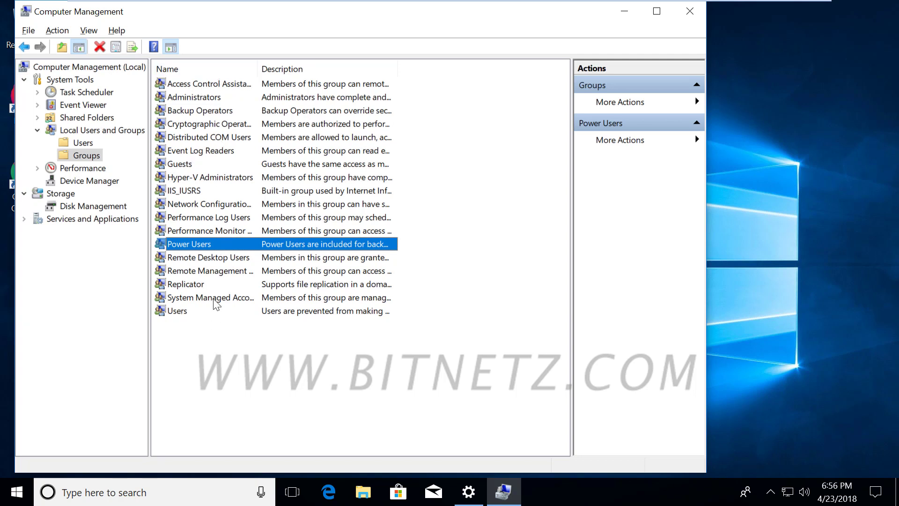
click(83, 143)
- Start a new local user named pondy and enter its password twice
right_click(283, 237)
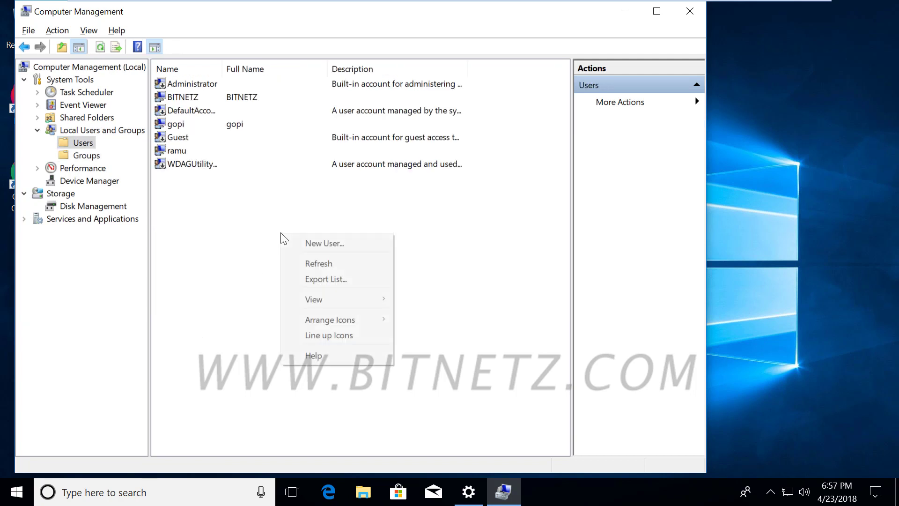
click(326, 244)
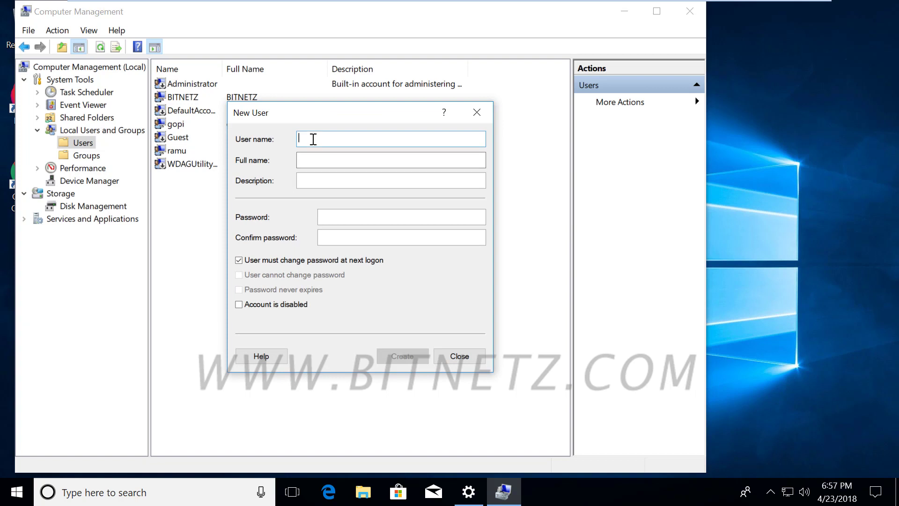
text(pondy)
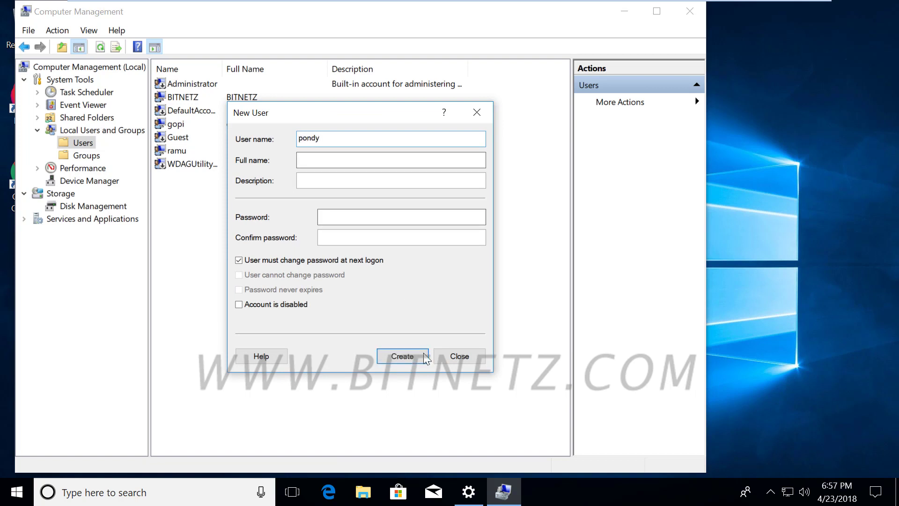
click(304, 161)
click(310, 186)
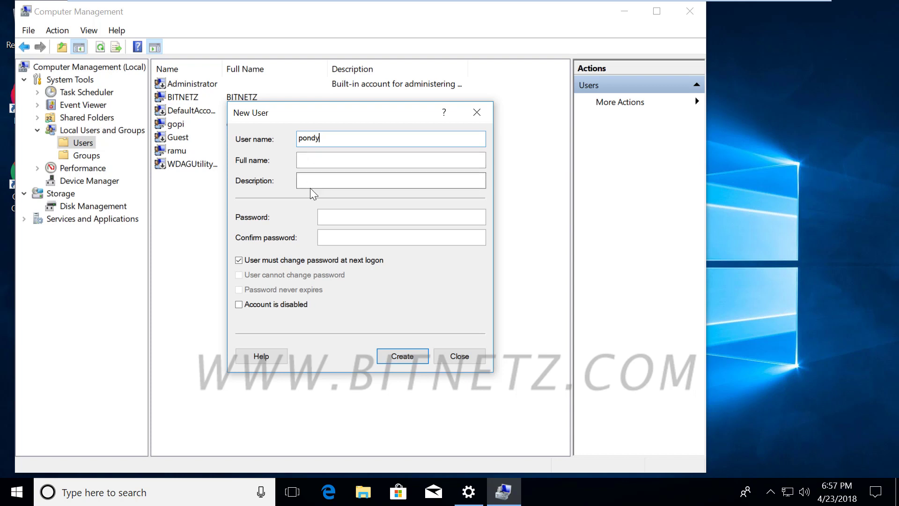
click(345, 214)
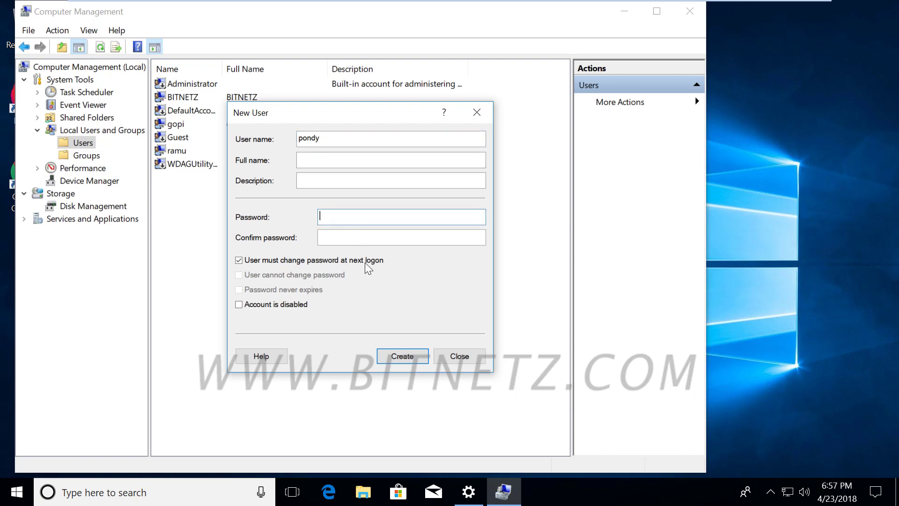
text(Passw0)
click(320, 234)
text(Pass)
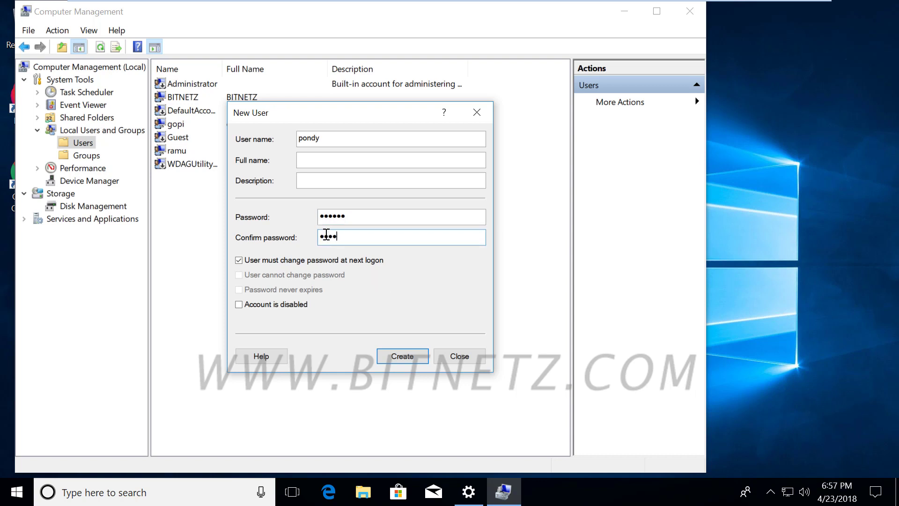
text(w0)
key(ctrl+2)
mouse_move(270, 140)
mouse_down()
mouse_move(304, 154)
mouse_move(346, 140)
mouse_move(580, 218)
mouse_up()
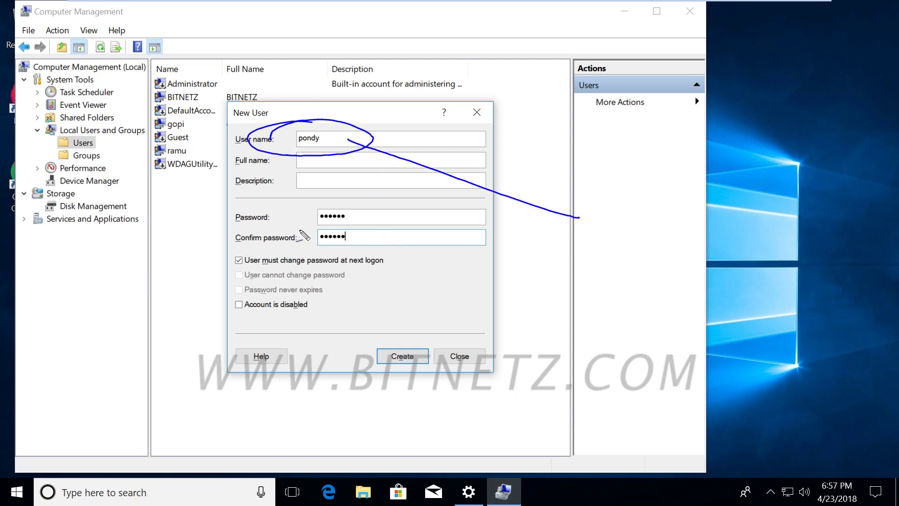
mouse_move(302, 251)
mouse_down()
mouse_move(341, 193)
mouse_move(300, 248)
mouse_up()
drag(364, 240, 582, 245)
drag(622, 213, 600, 256)
mouse_move(611, 249)
mouse_down()
mouse_move(620, 255)
mouse_move(639, 245)
mouse_up()
drag(605, 236, 583, 244)
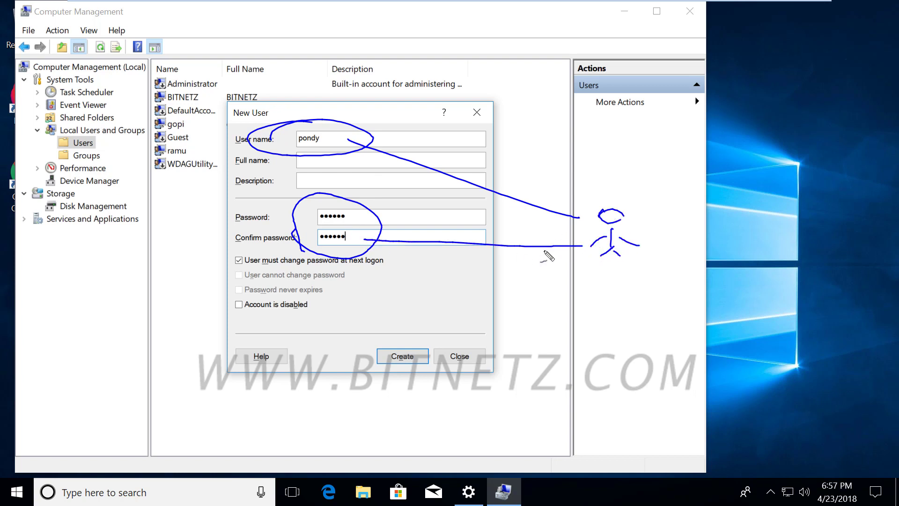
drag(334, 139, 368, 137)
drag(345, 254, 343, 255)
key(ctrl+z)
drag(342, 250, 336, 252)
mouse_move(237, 270)
mouse_down()
mouse_move(391, 269)
mouse_move(365, 282)
mouse_up()
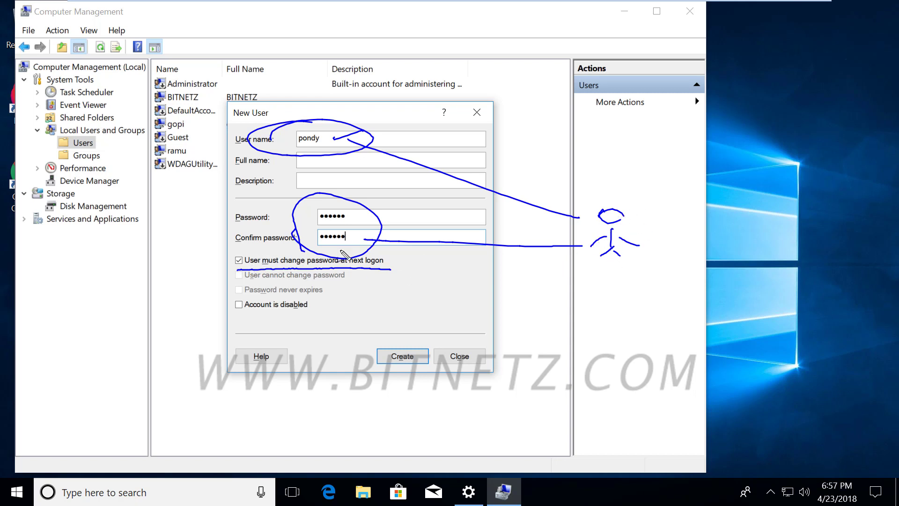
drag(323, 130, 446, 95)
mouse_move(490, 76)
mouse_down()
mouse_move(489, 91)
mouse_move(519, 89)
mouse_move(549, 70)
mouse_up()
mouse_move(518, 100)
mouse_down()
mouse_move(536, 117)
mouse_move(678, 113)
mouse_move(698, 125)
mouse_move(723, 106)
mouse_up()
mouse_move(616, 99)
mouse_down()
mouse_move(614, 77)
mouse_move(641, 89)
mouse_move(688, 82)
mouse_up()
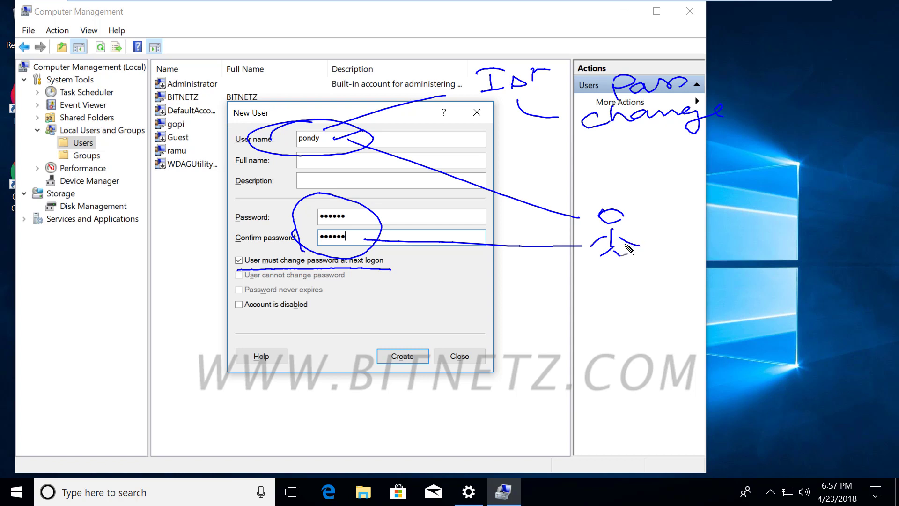
mouse_move(574, 149)
mouse_down()
mouse_move(604, 74)
mouse_move(713, 71)
mouse_move(707, 139)
mouse_move(589, 150)
mouse_move(647, 148)
mouse_up()
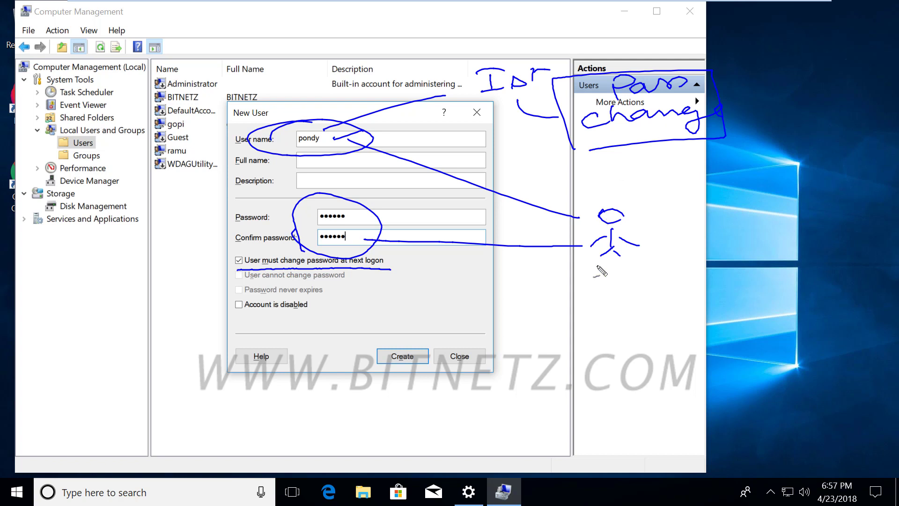
drag(637, 228, 675, 221)
- Create the pondy account and select its row in the Users list
key(Escape)
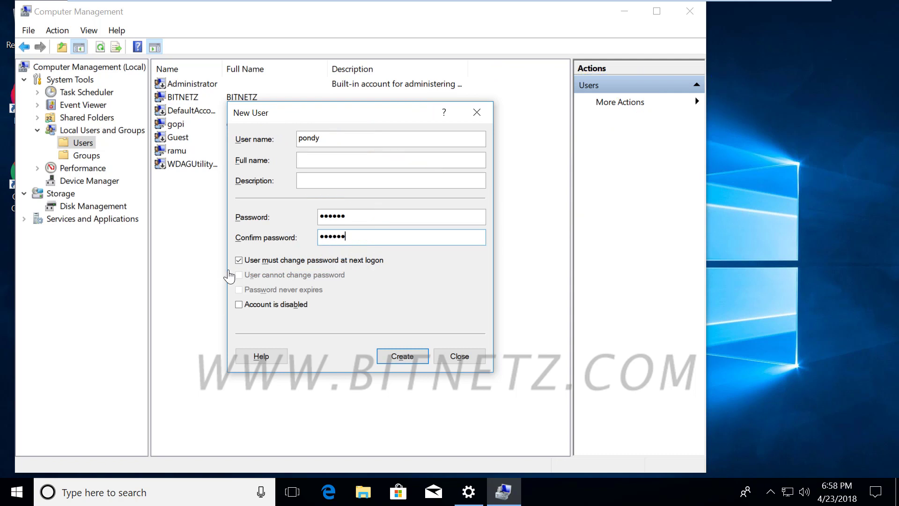
click(402, 356)
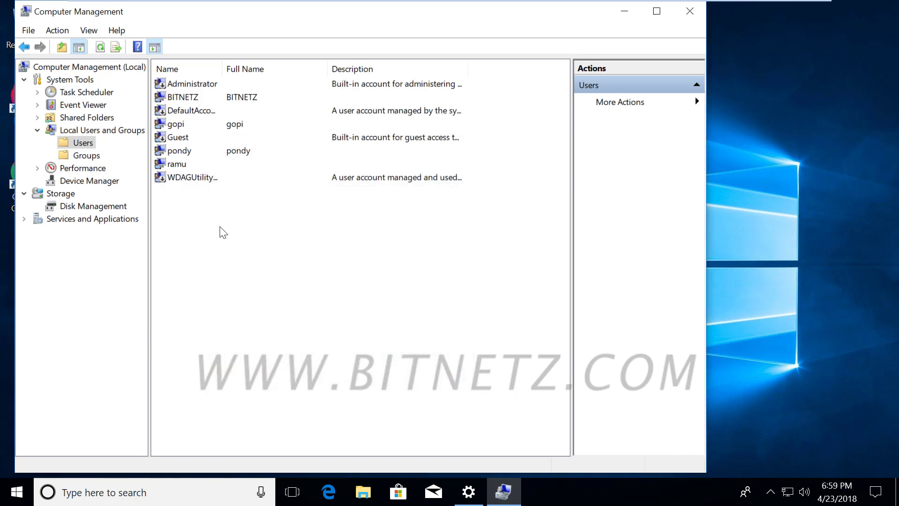
click(184, 152)
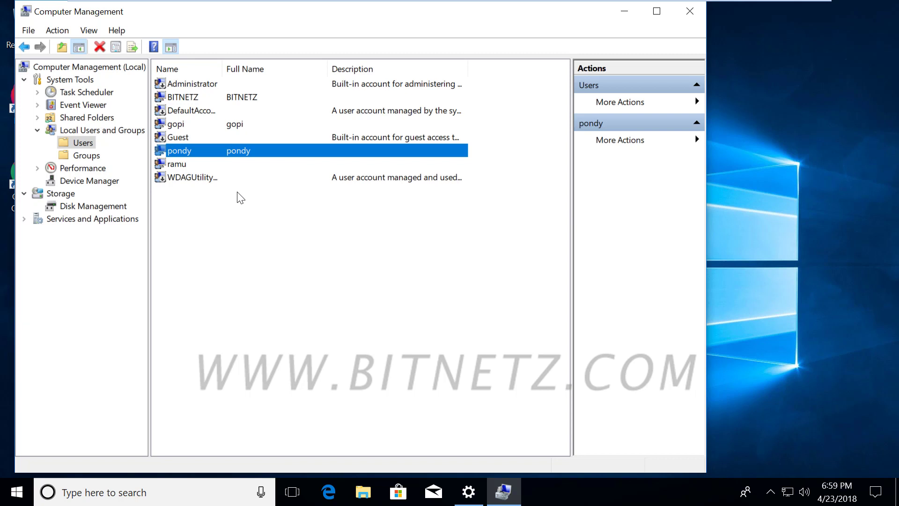
right_click(241, 155)
- Remove the Users group from pondy's Member Of list in its Properties
click(272, 238)
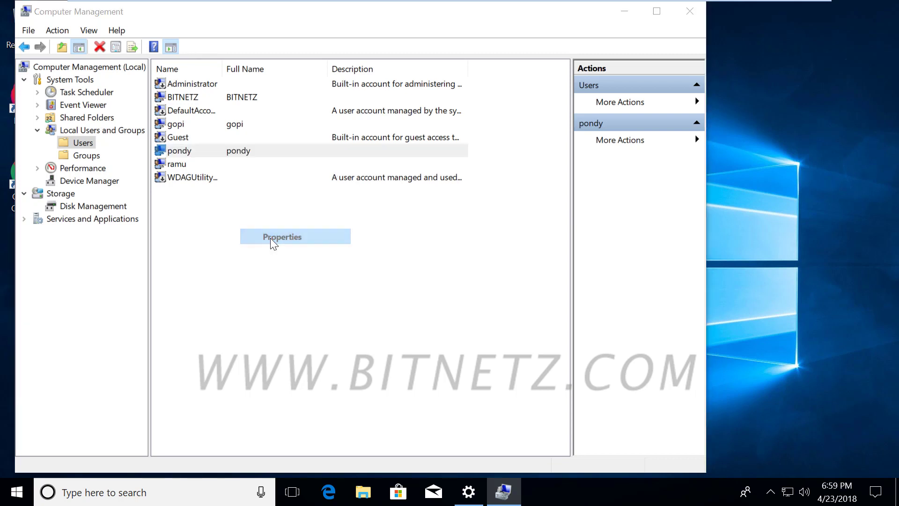
click(295, 120)
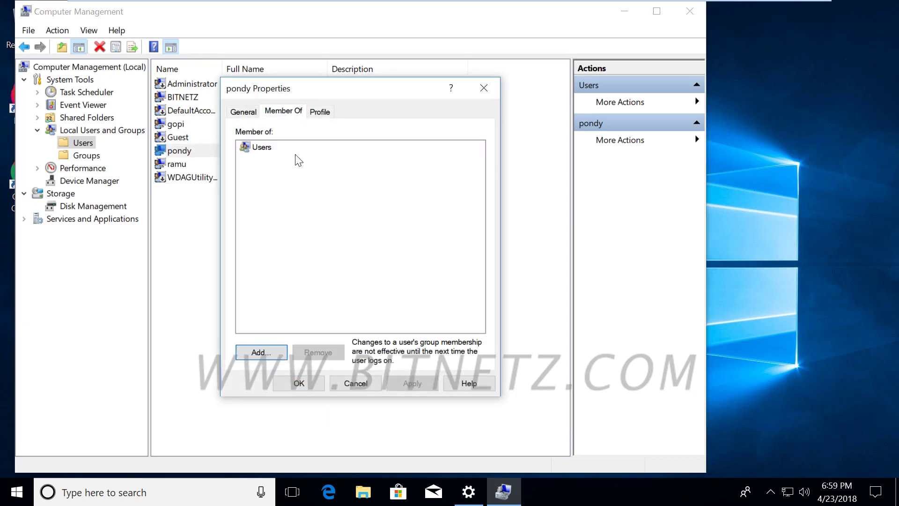
click(265, 148)
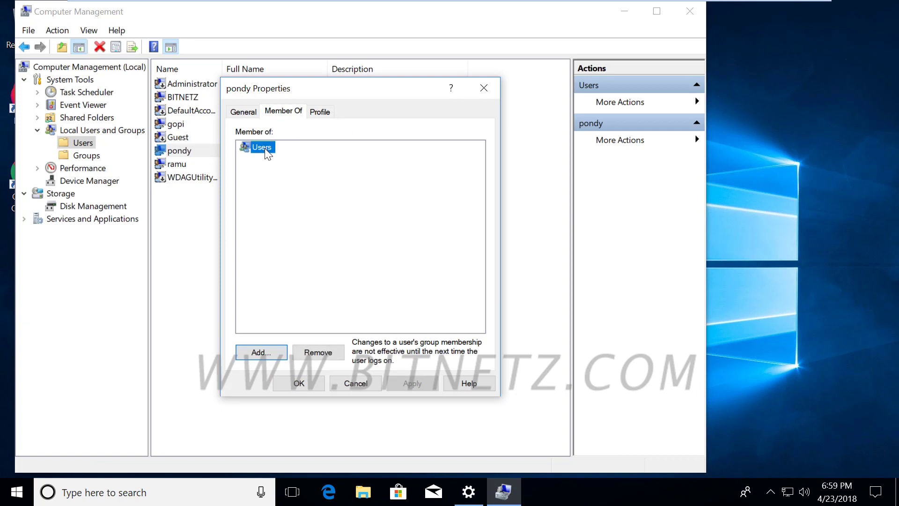
click(317, 353)
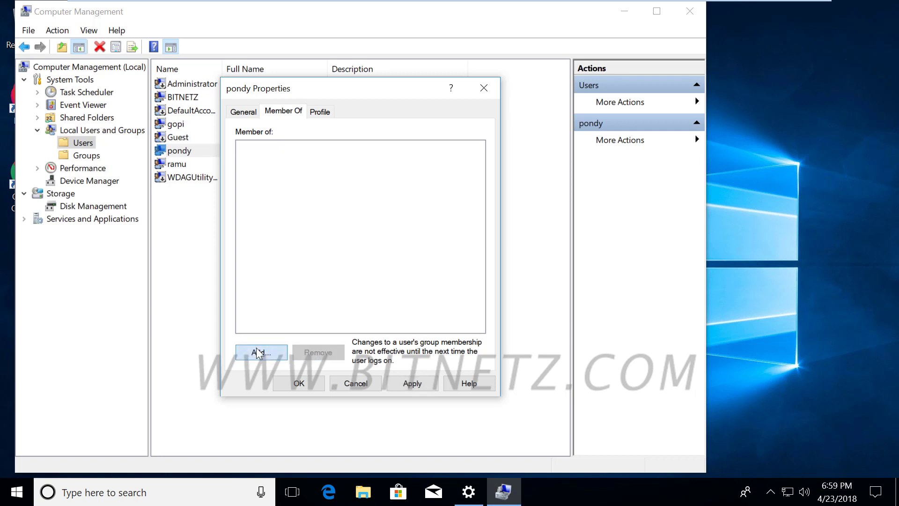
click(256, 348)
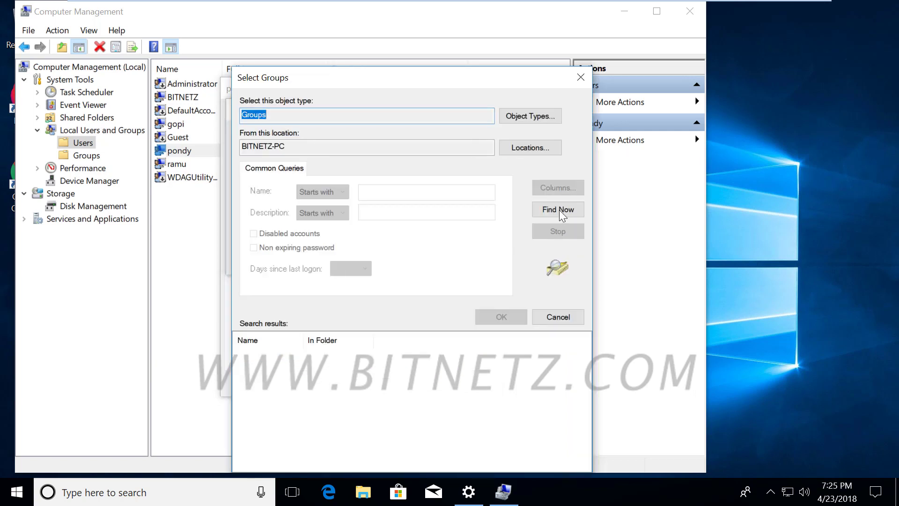
- List all local groups with Find Now, pick Administrators, and underline Power Users
click(559, 209)
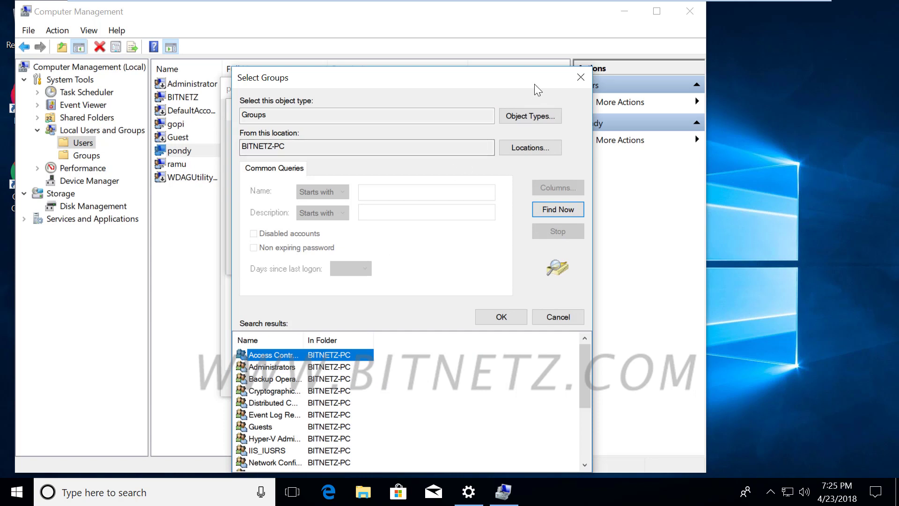
drag(512, 85, 515, 4)
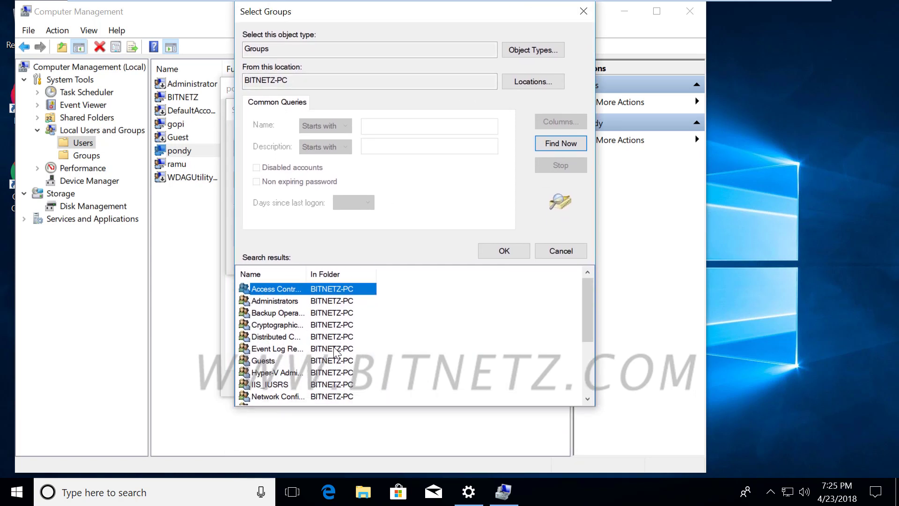
click(291, 303)
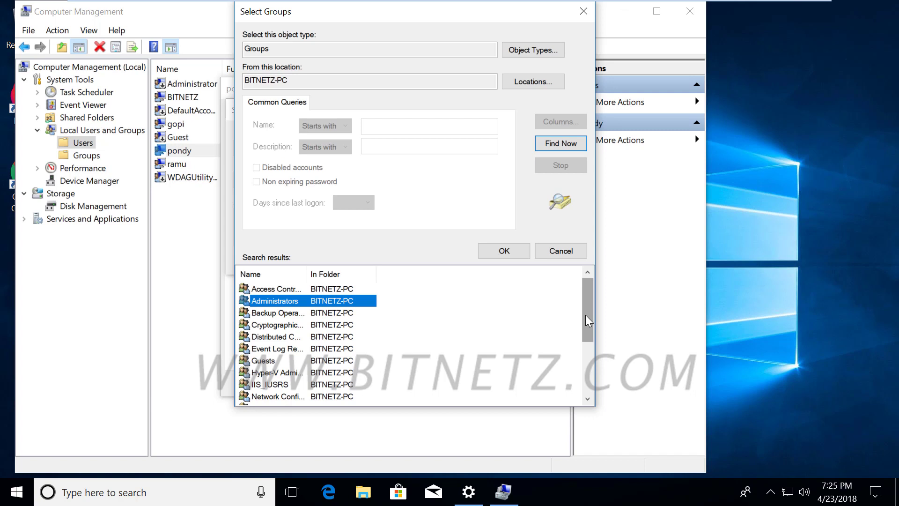
drag(586, 316, 496, 352)
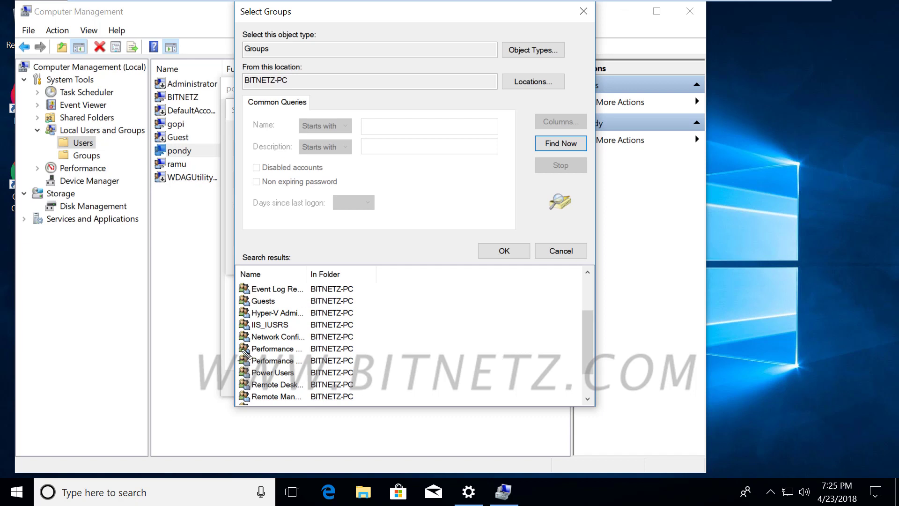
drag(247, 377, 307, 382)
- Annotate the group results with an 'old o/s' note and a Power Users tick, then clear them
mouse_move(392, 349)
mouse_down()
mouse_move(384, 359)
mouse_move(393, 349)
mouse_move(403, 362)
mouse_move(426, 341)
mouse_move(427, 361)
mouse_up()
mouse_move(388, 370)
mouse_down()
mouse_move(433, 372)
mouse_move(458, 350)
mouse_up()
drag(469, 340, 460, 361)
drag(484, 346, 470, 358)
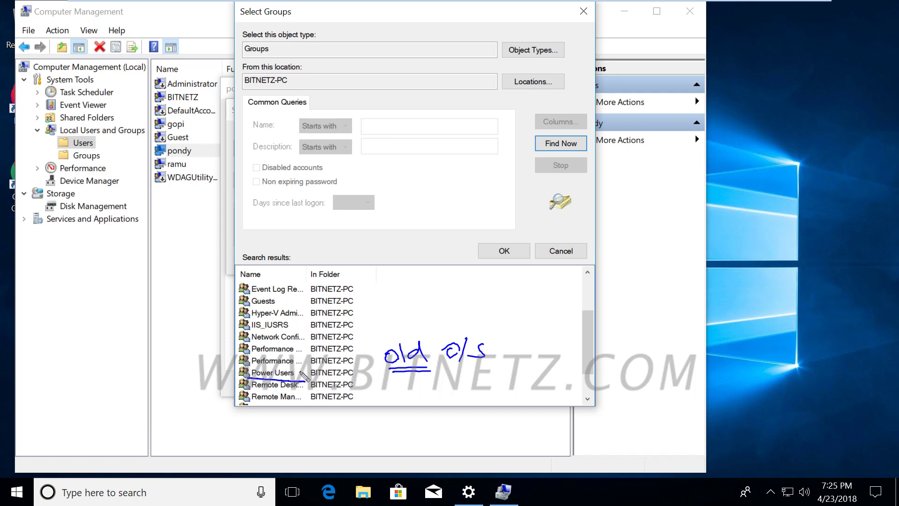
drag(300, 371, 311, 368)
key(Escape)
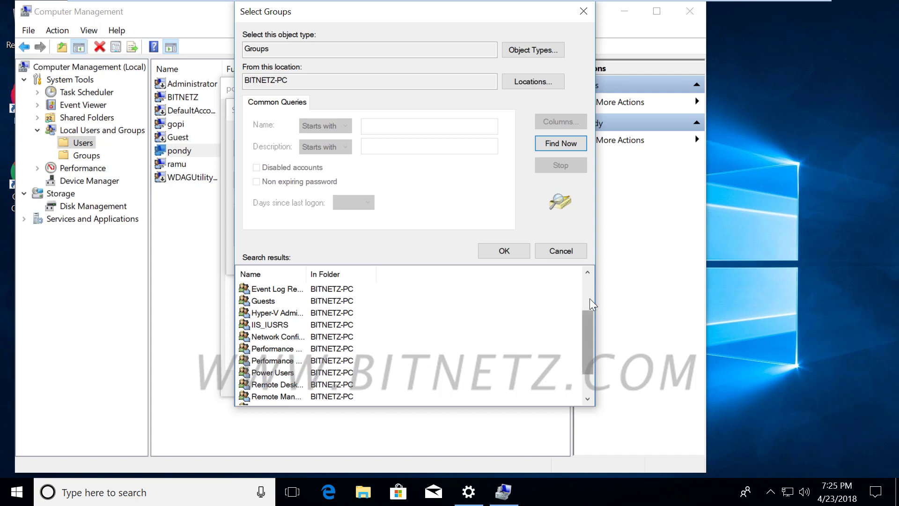
drag(583, 346, 583, 292)
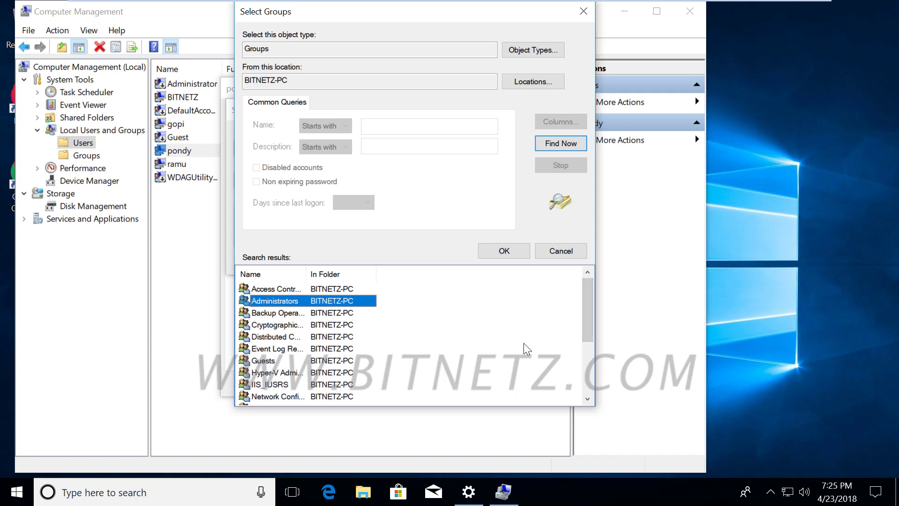
key(ctrl+2)
drag(449, 284, 453, 281)
mouse_move(526, 305)
mouse_down()
mouse_move(525, 331)
mouse_move(545, 326)
mouse_move(507, 320)
mouse_up()
mouse_move(532, 318)
mouse_down()
mouse_move(562, 300)
mouse_move(580, 304)
mouse_up()
drag(581, 304, 594, 302)
mouse_move(627, 241)
mouse_down()
mouse_move(617, 248)
mouse_move(627, 241)
mouse_up()
mouse_move(629, 249)
mouse_down()
mouse_move(599, 257)
mouse_move(616, 265)
mouse_move(630, 250)
mouse_move(633, 266)
mouse_up()
drag(635, 242, 650, 250)
drag(601, 270, 625, 271)
mouse_move(648, 286)
mouse_down()
mouse_move(659, 275)
mouse_move(614, 282)
mouse_up()
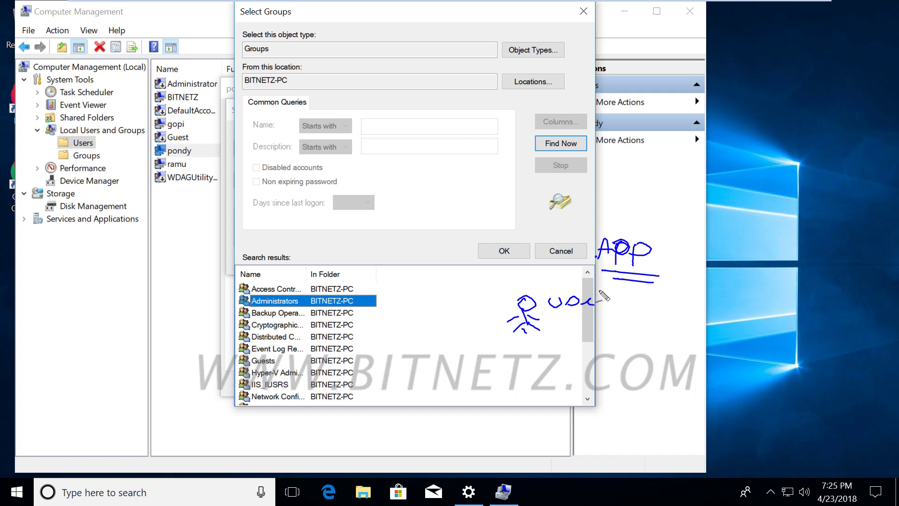
mouse_move(559, 284)
mouse_down()
mouse_move(536, 264)
mouse_move(387, 298)
mouse_move(400, 288)
mouse_move(385, 299)
mouse_move(405, 305)
mouse_up()
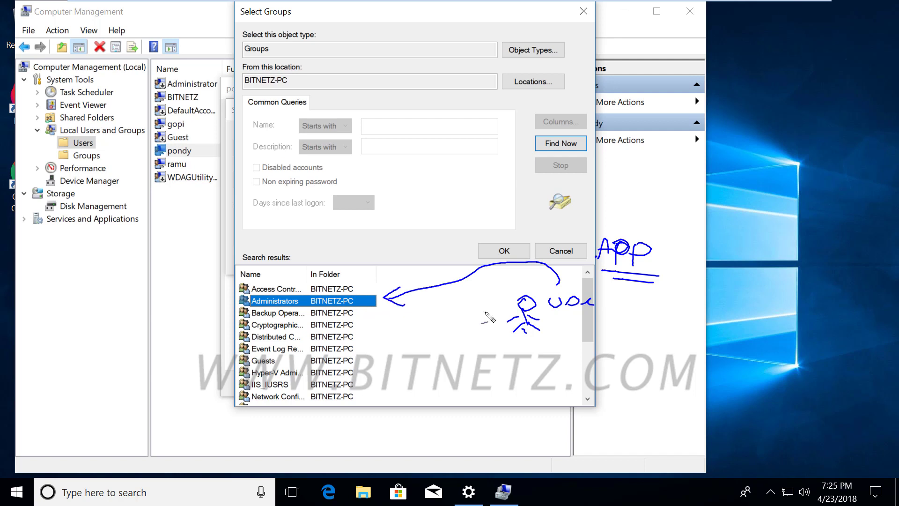
drag(517, 347, 579, 357)
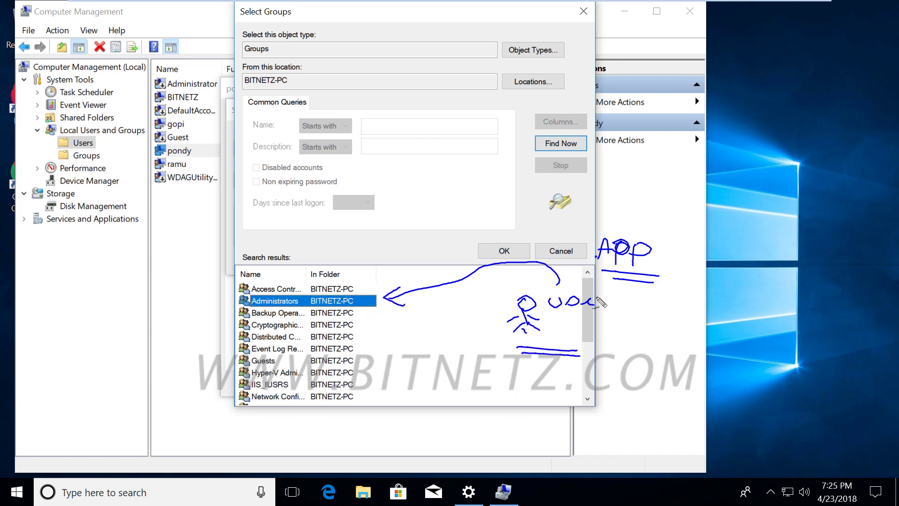
mouse_move(627, 212)
mouse_down()
mouse_move(627, 221)
mouse_move(590, 193)
mouse_move(593, 277)
mouse_move(663, 282)
mouse_move(685, 253)
mouse_move(683, 203)
mouse_move(651, 197)
mouse_up()
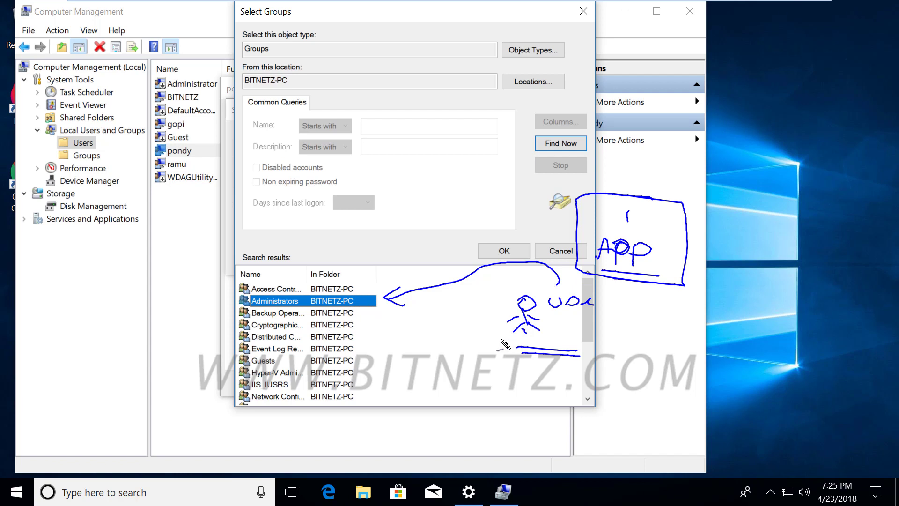
drag(547, 303, 605, 301)
mouse_move(550, 338)
mouse_down()
mouse_move(582, 323)
mouse_move(606, 328)
mouse_move(597, 332)
mouse_up()
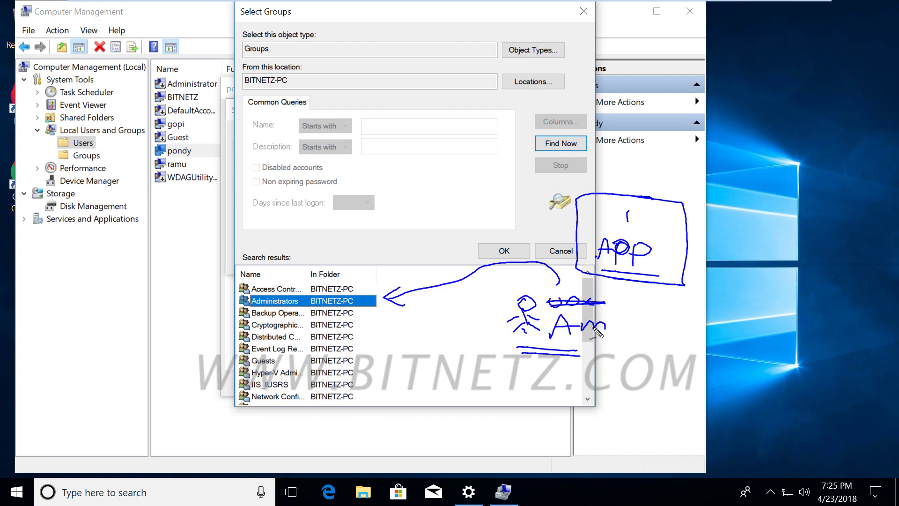
key(ctrl+z)
mouse_move(595, 330)
mouse_down()
mouse_move(597, 318)
mouse_move(611, 334)
mouse_up()
mouse_move(525, 345)
mouse_down()
mouse_move(515, 385)
mouse_move(573, 378)
mouse_up()
drag(514, 392, 574, 393)
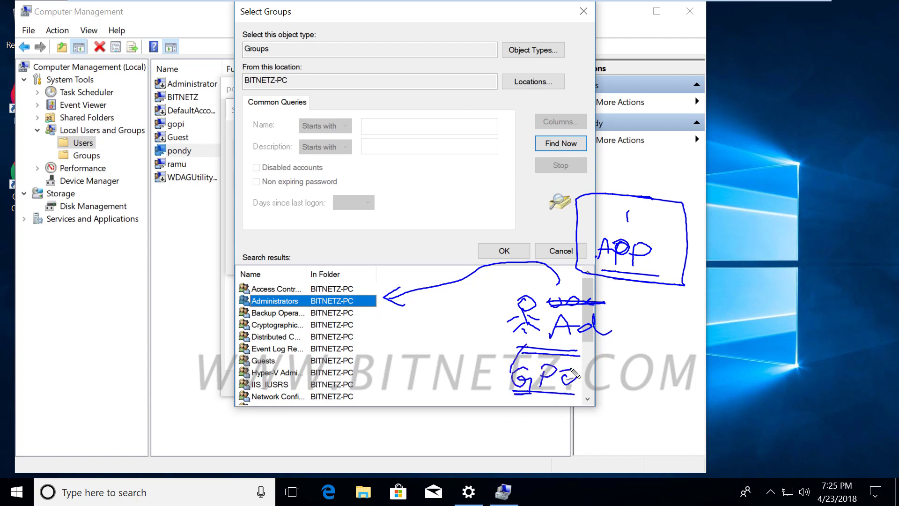
mouse_move(618, 348)
mouse_down()
mouse_move(579, 352)
mouse_move(517, 288)
mouse_move(622, 347)
mouse_up()
mouse_move(584, 380)
mouse_down()
mouse_move(619, 372)
mouse_move(621, 387)
mouse_move(642, 382)
mouse_up()
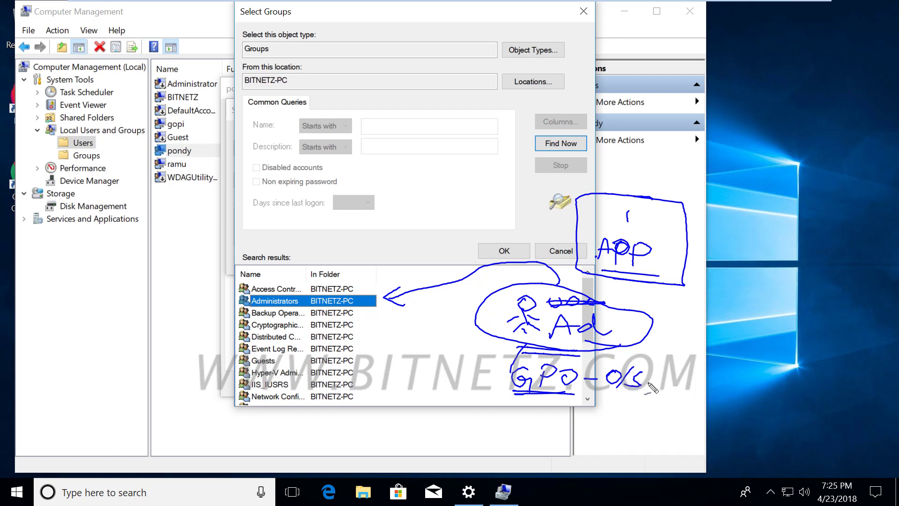
drag(649, 382, 675, 383)
drag(639, 216, 661, 218)
mouse_move(520, 349)
mouse_down()
mouse_move(533, 342)
mouse_move(544, 360)
mouse_up()
drag(622, 385, 634, 373)
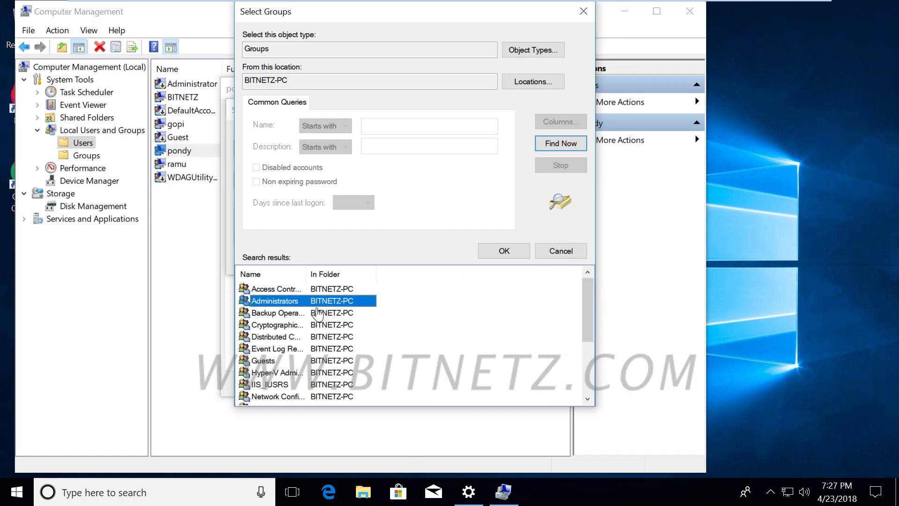
- Confirm Administrators as pondy's group and apply pondy's Properties
click(497, 251)
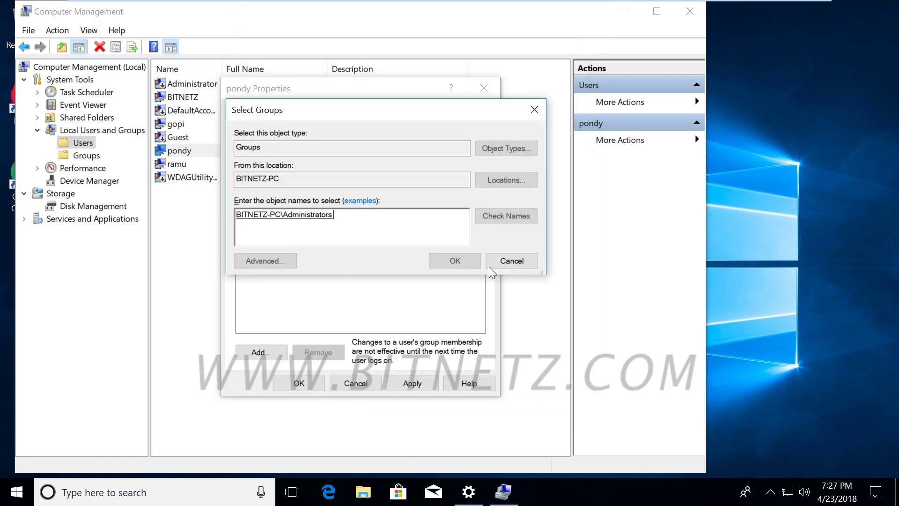
click(456, 260)
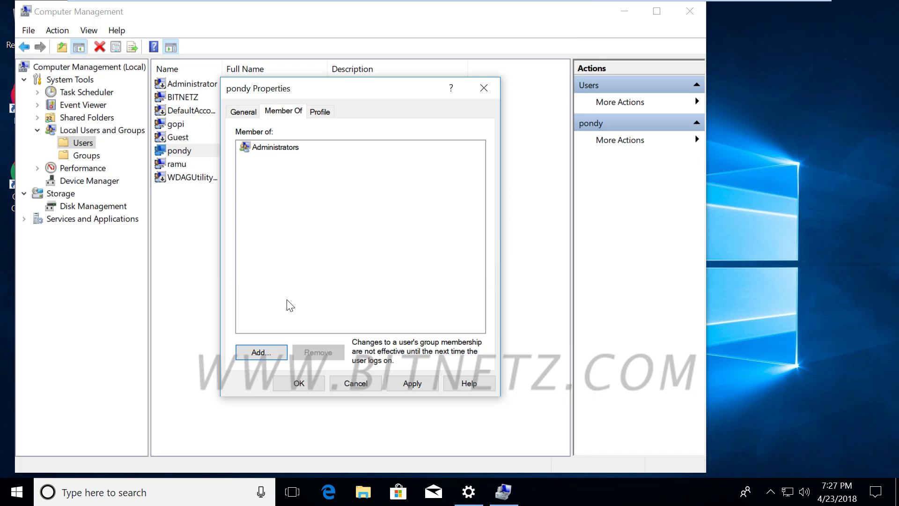
click(298, 383)
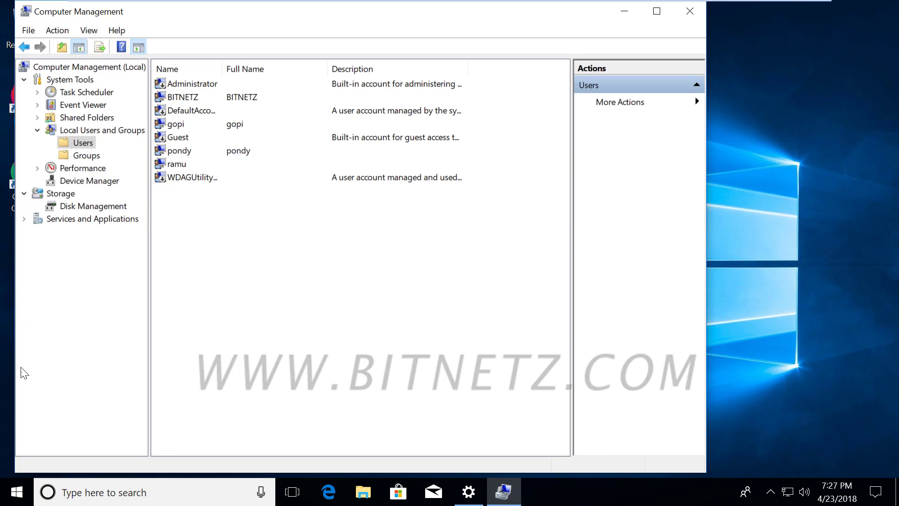
- Switch user to pondy from the Start menu and submit its password
click(10, 496)
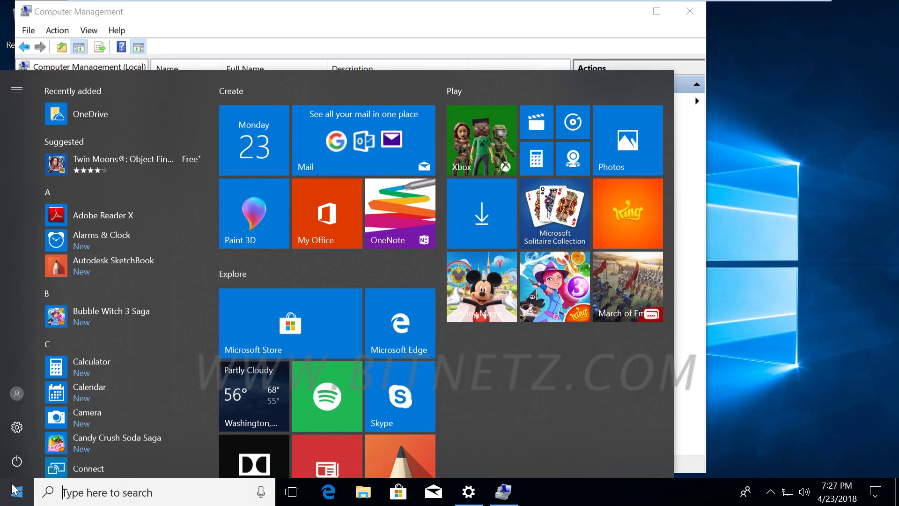
click(17, 394)
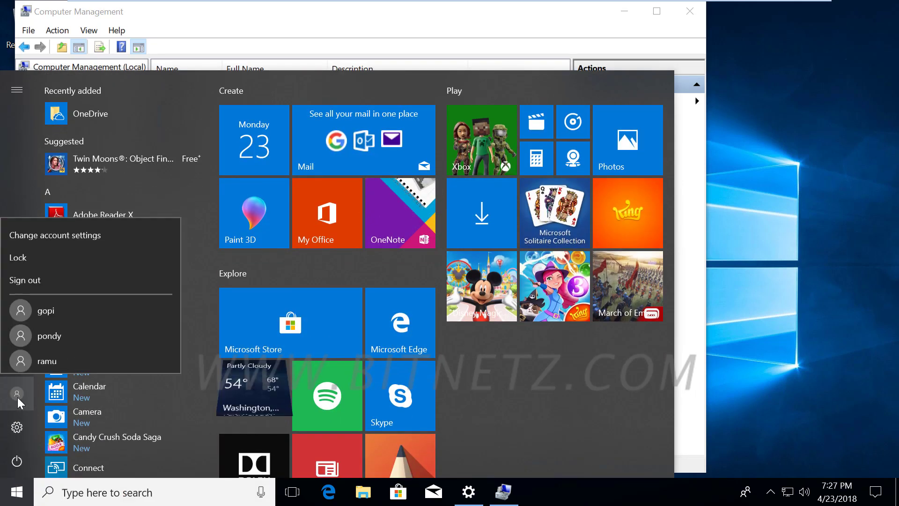
click(40, 330)
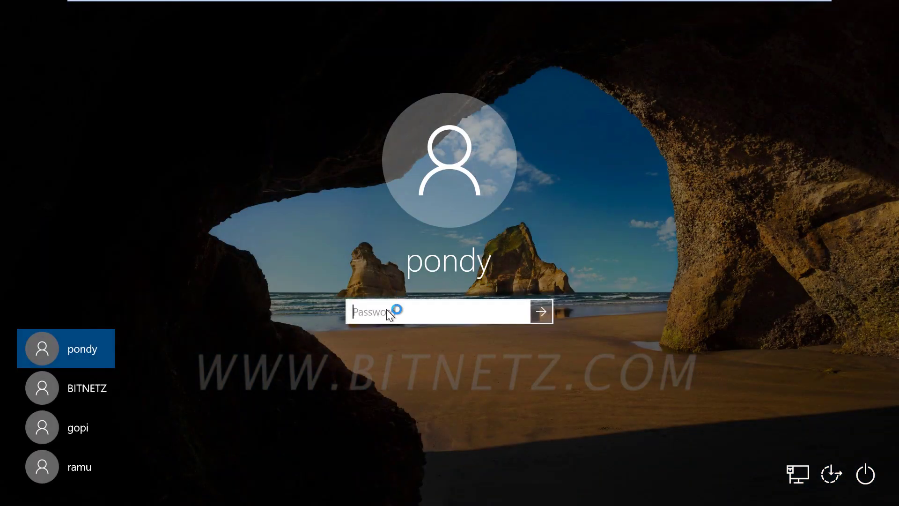
text(******)
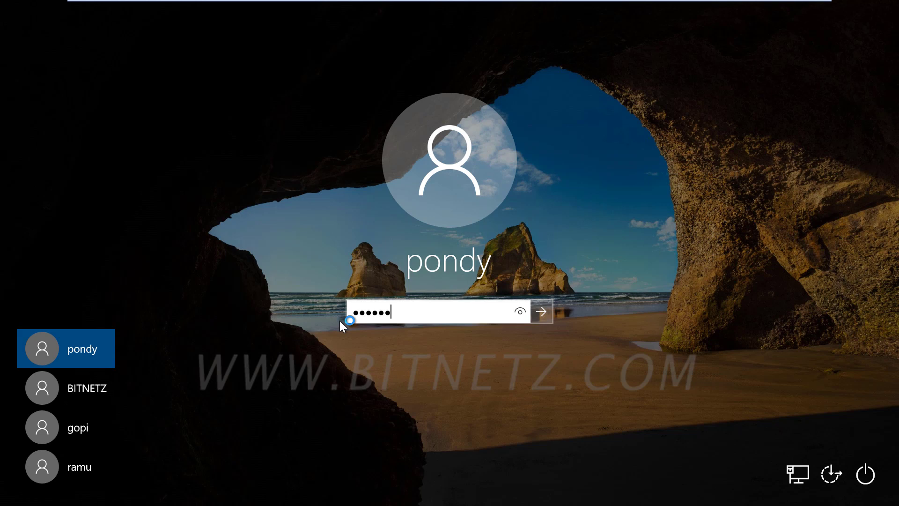
key(Return)
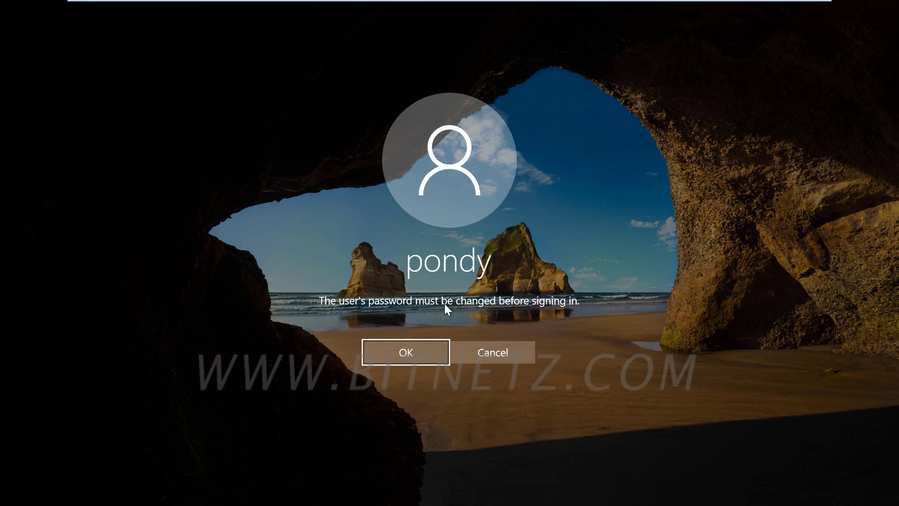
- Change pondy's password by entering the old password and a new one twice
click(399, 352)
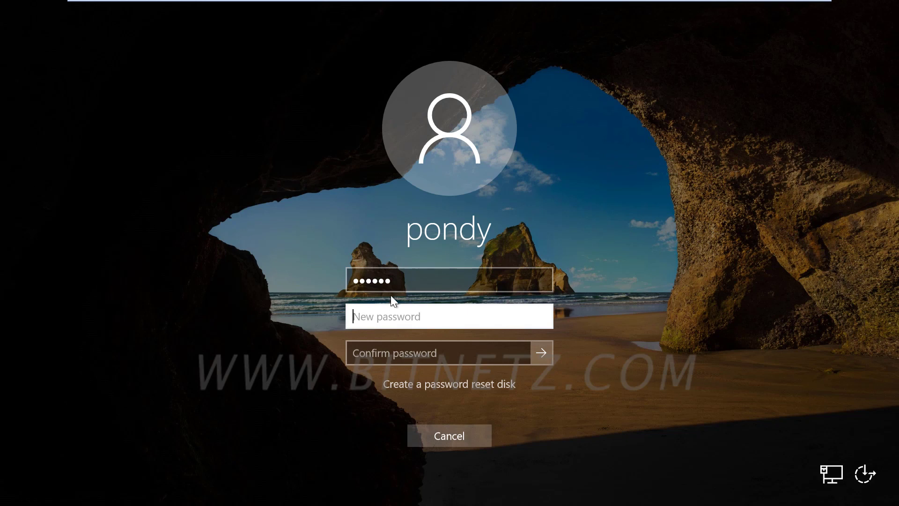
click(356, 280)
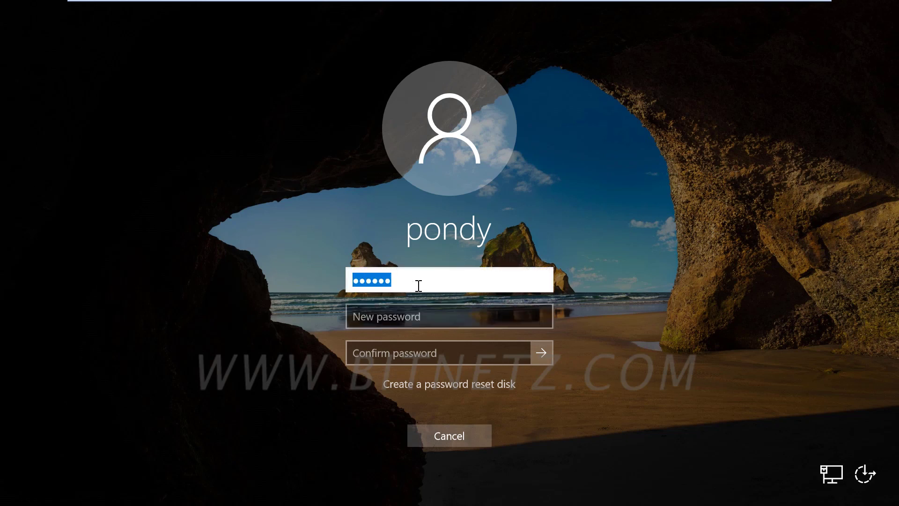
click(381, 314)
text(12345)
click(363, 351)
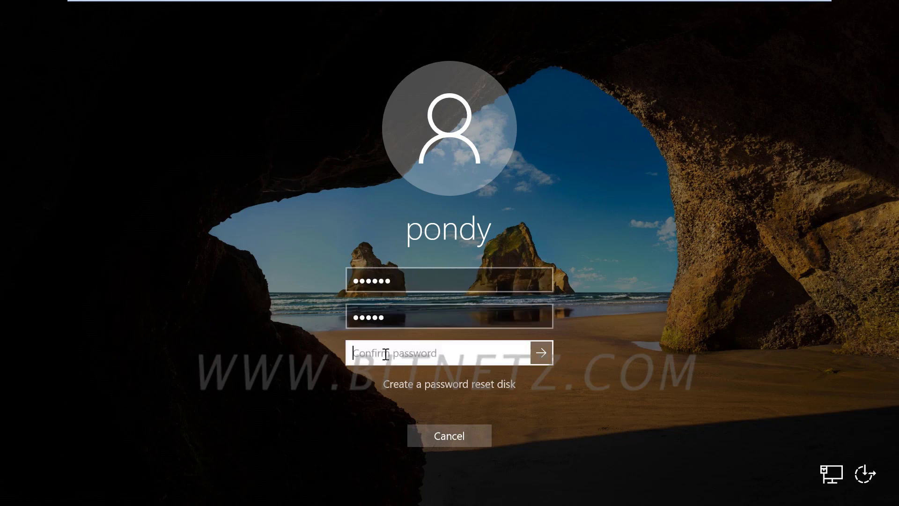
text(1)
drag(389, 354, 340, 354)
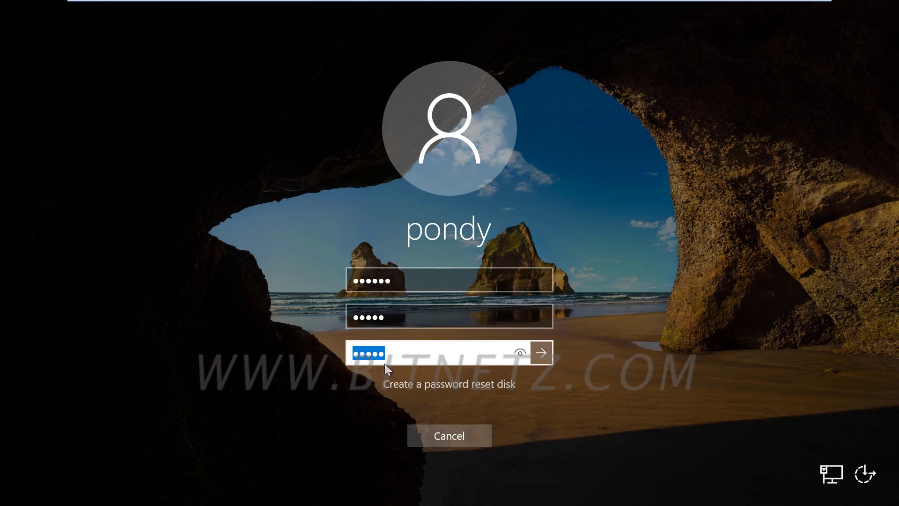
click(520, 353)
click(538, 352)
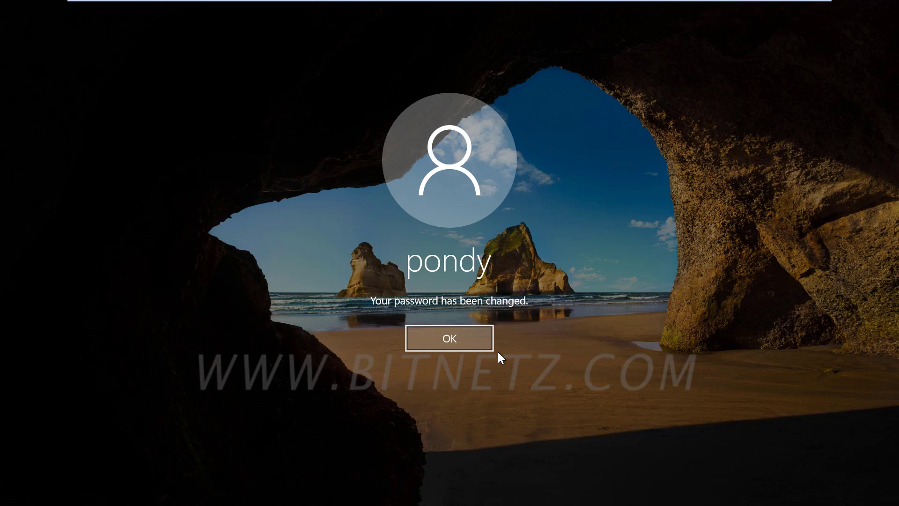
click(445, 335)
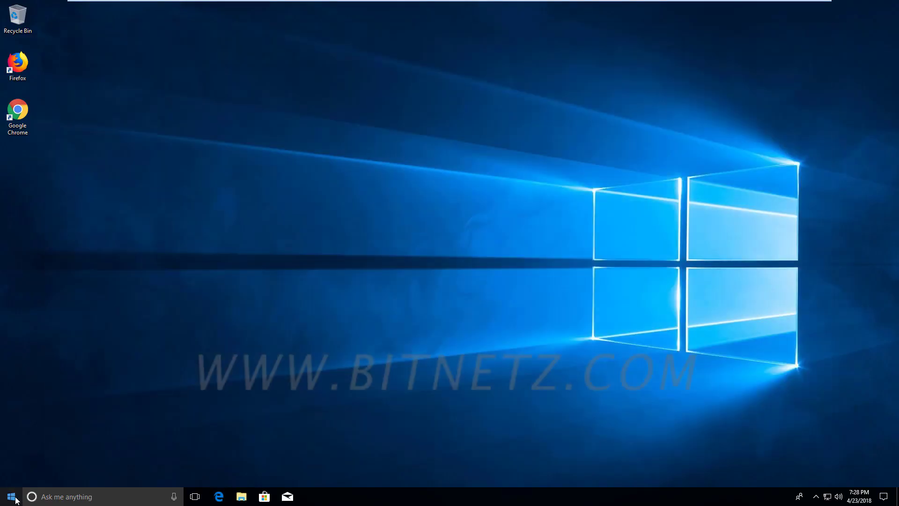
- Open the Start menu on pondy's newly signed-in desktop
click(13, 496)
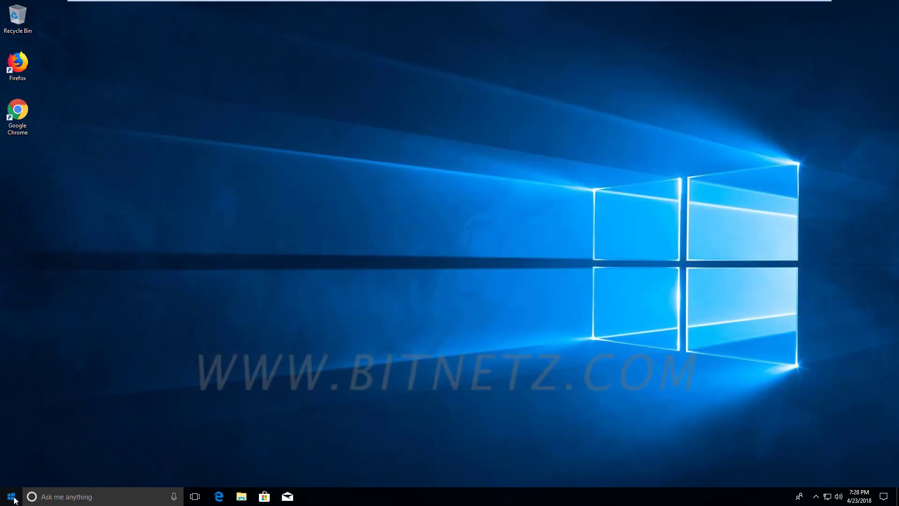